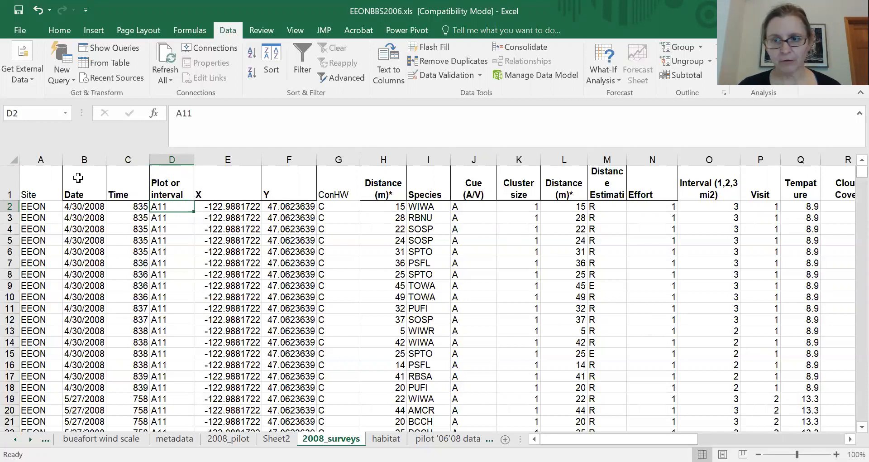
Examine the Site, Date, Time, Plot or interval, X and ConHW columns of the 2008_surveys sheet.
{"action": "left_click", "coordinate": [35, 184]}
{"action": "left_click", "coordinate": [84, 186]}
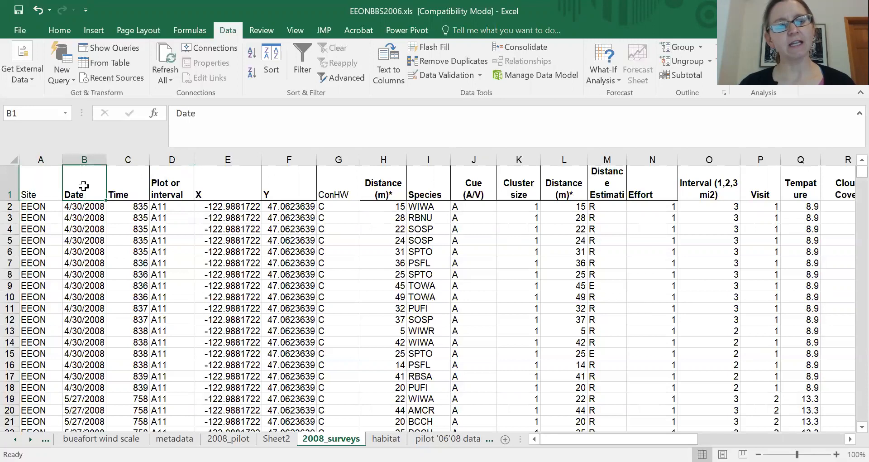
{"action": "left_click", "coordinate": [132, 186]}
{"action": "left_click", "coordinate": [176, 178]}
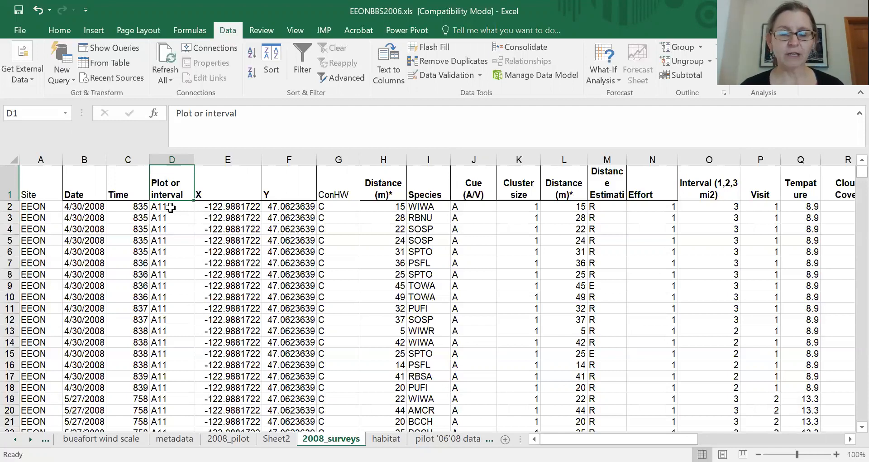
{"action": "left_click", "coordinate": [224, 209]}
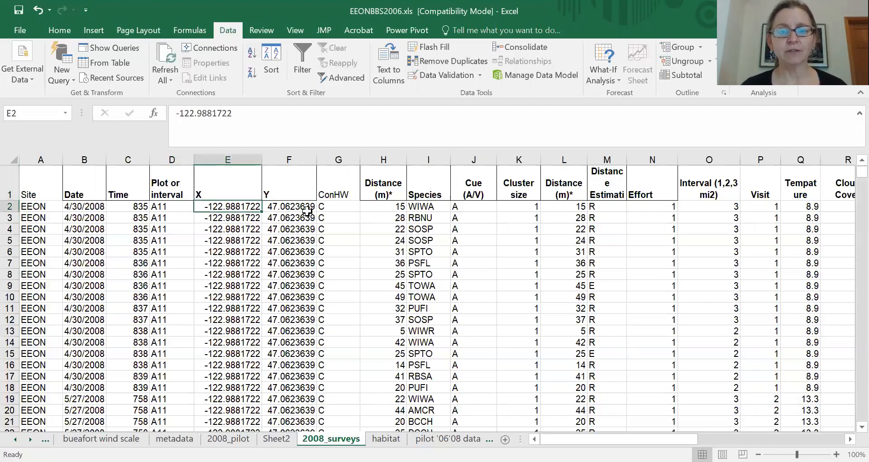
{"action": "left_click", "coordinate": [336, 210]}
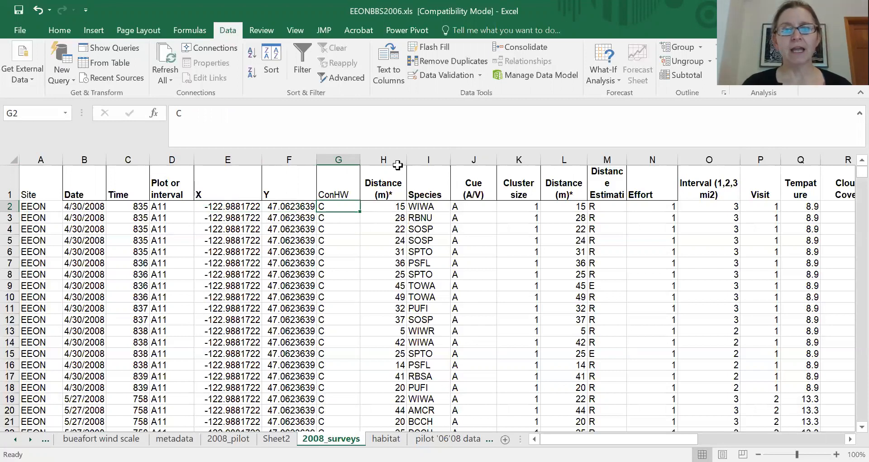
Delete the duplicate Distance (m)* column directly before the Species column.
{"action": "left_click", "coordinate": [384, 159]}
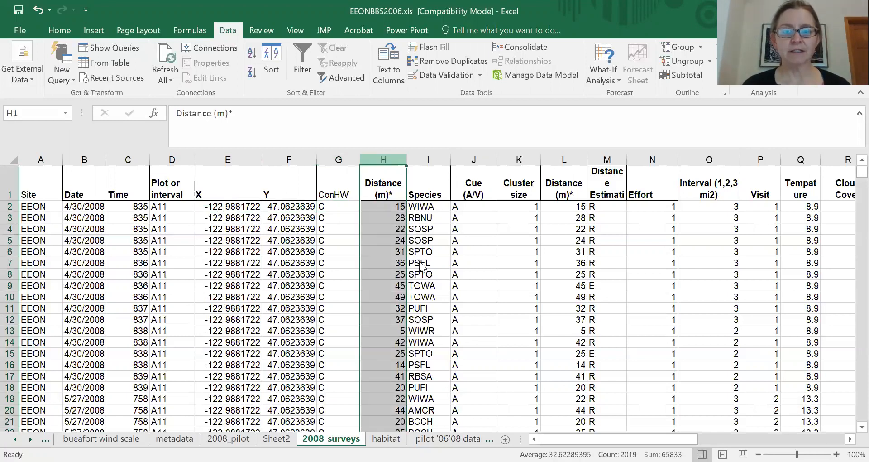
{"action": "right_click", "coordinate": [384, 159]}
{"action": "left_click", "coordinate": [420, 268]}
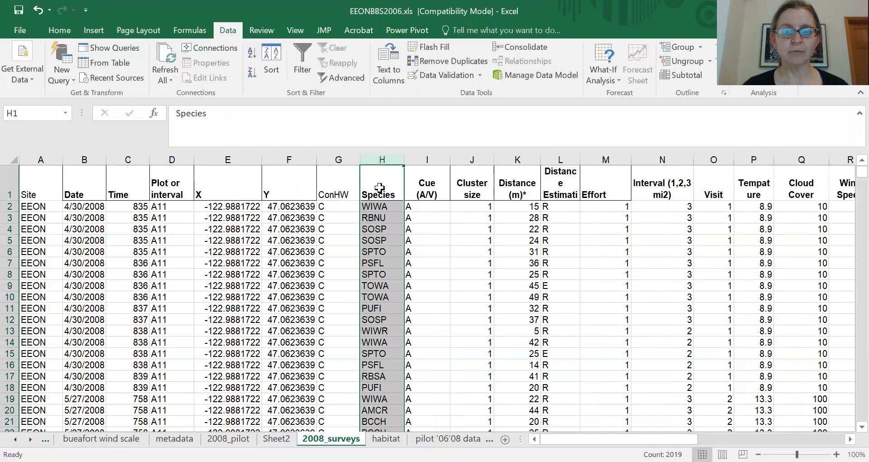
Examine the Species codes alongside the individual record rows and the repeated A11 plot entries.
{"action": "left_click", "coordinate": [378, 185]}
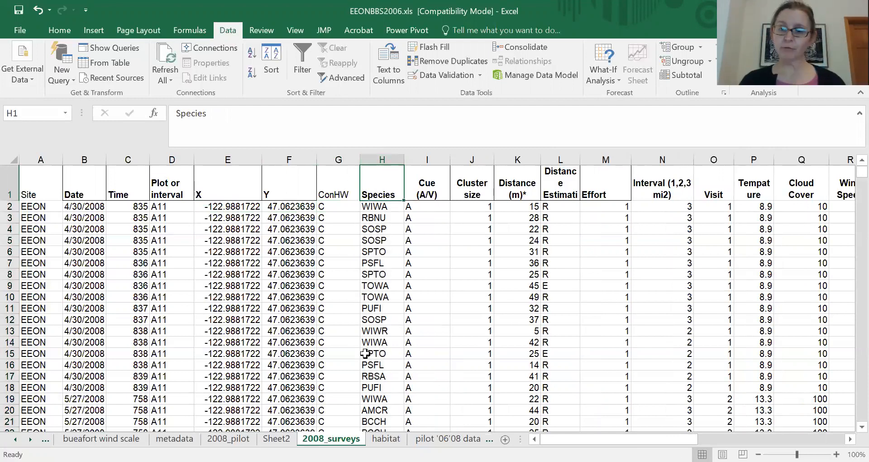
{"action": "left_click", "coordinate": [390, 208]}
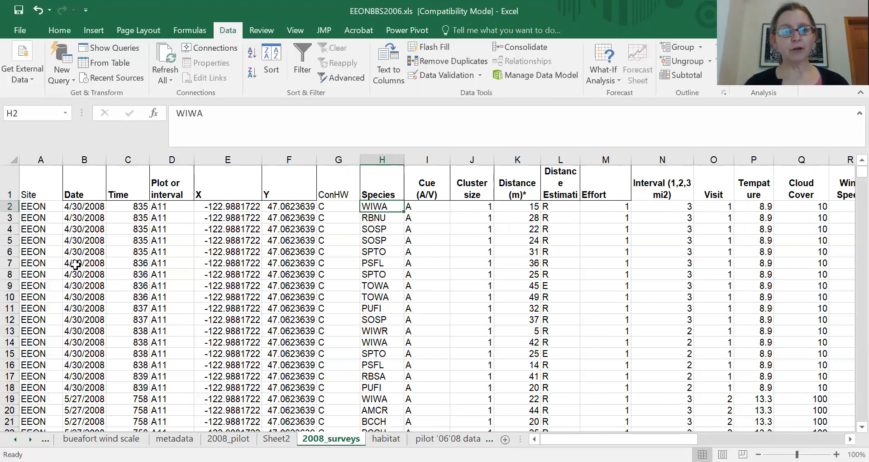
{"action": "left_click", "coordinate": [10, 206]}
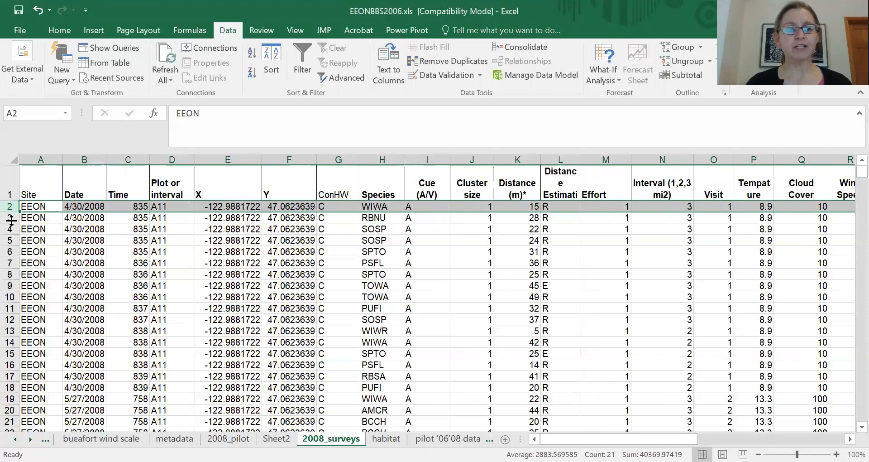
{"action": "left_click", "coordinate": [10, 217]}
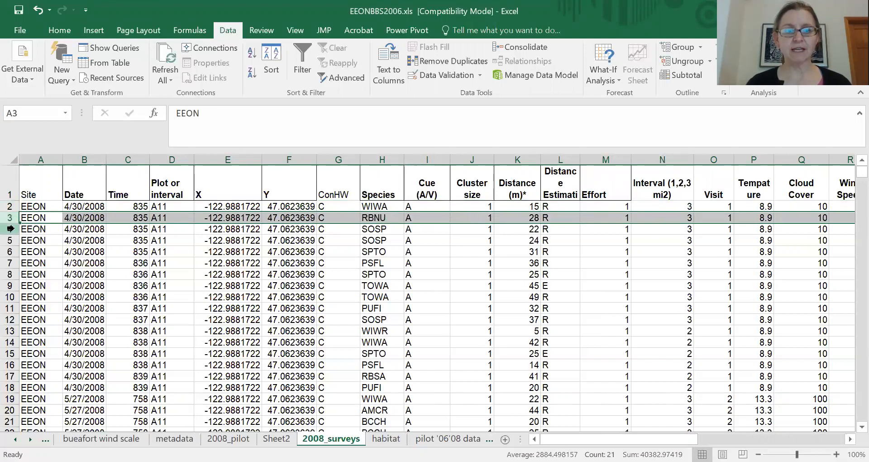
{"action": "left_click", "coordinate": [10, 228]}
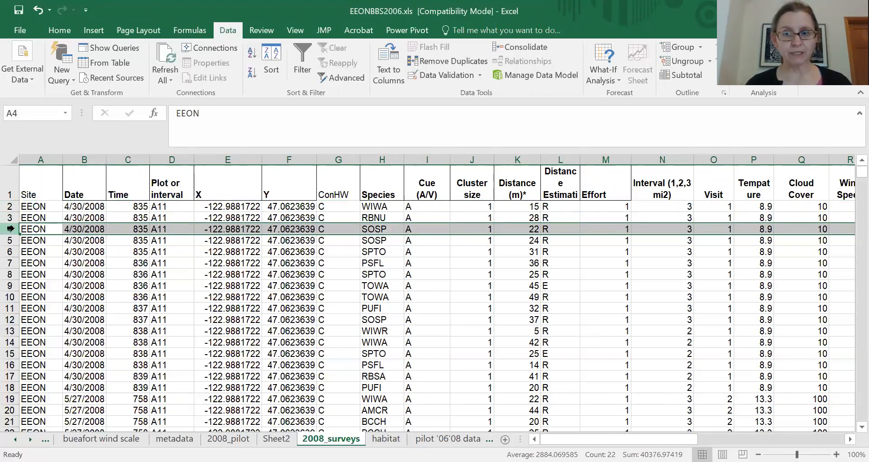
{"action": "left_click_drag", "start_coordinate": [176, 207], "coordinate": [173, 321]}
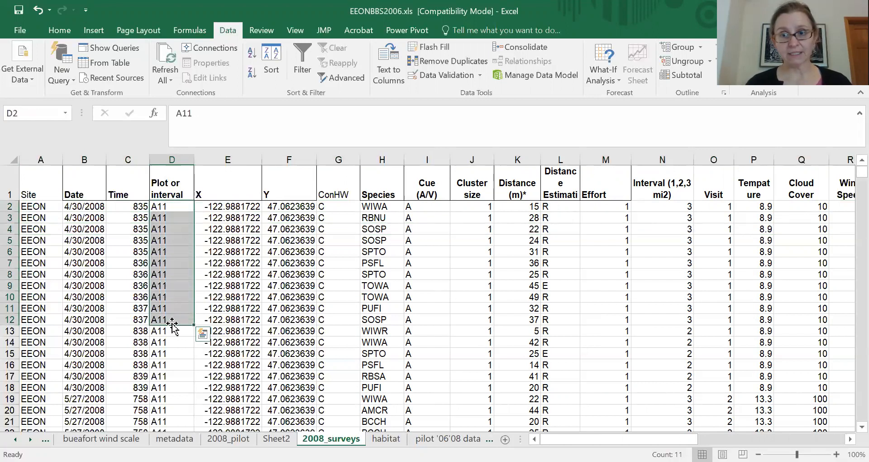
{"action": "left_click_drag", "start_coordinate": [384, 207], "coordinate": [387, 353]}
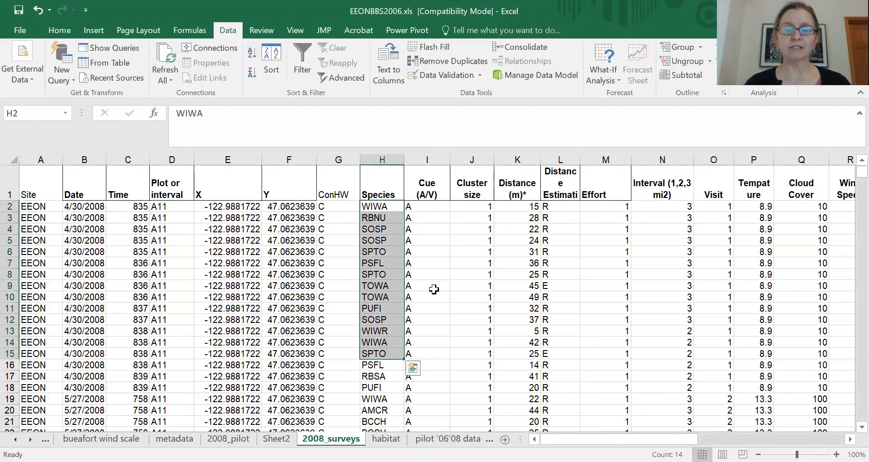
Examine the first entries of the Cue (A/V), Cluster size and remaining Distance (m)* columns.
{"action": "left_click", "coordinate": [434, 211]}
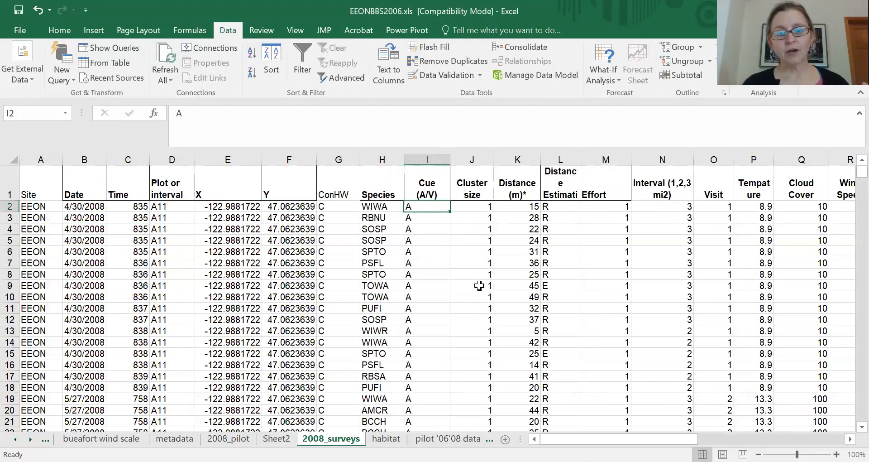
{"action": "left_click", "coordinate": [478, 214]}
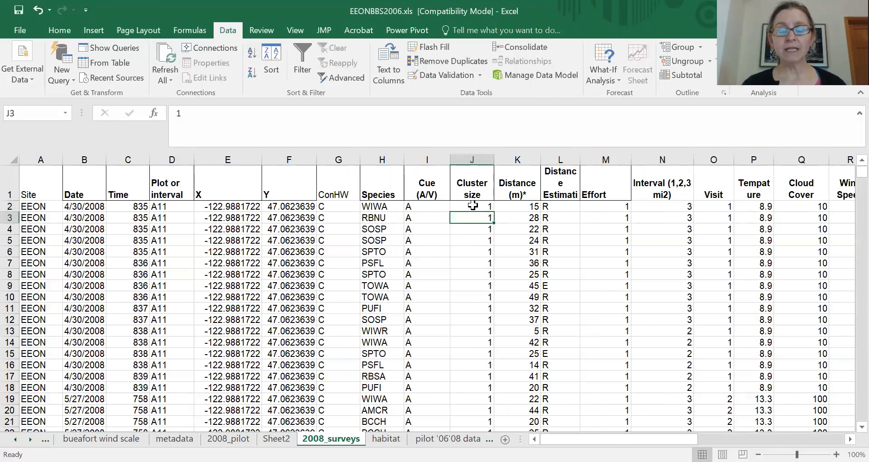
{"action": "left_click", "coordinate": [472, 206]}
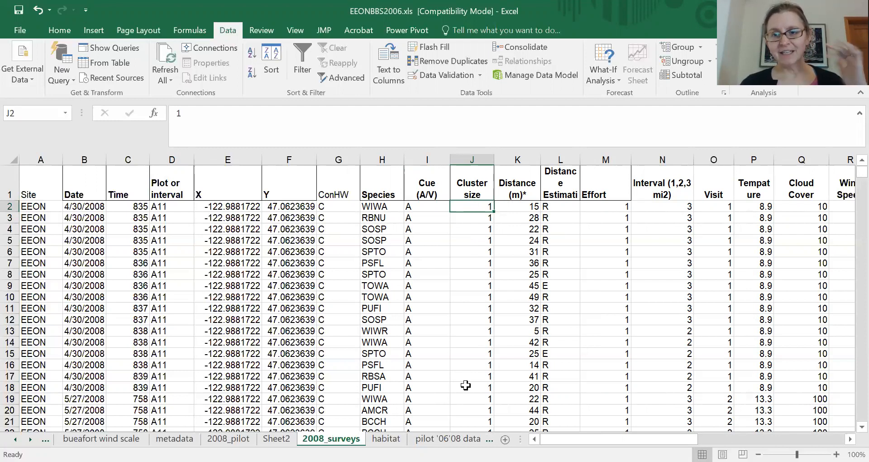
{"action": "left_click", "coordinate": [473, 218]}
{"action": "left_click", "coordinate": [472, 204]}
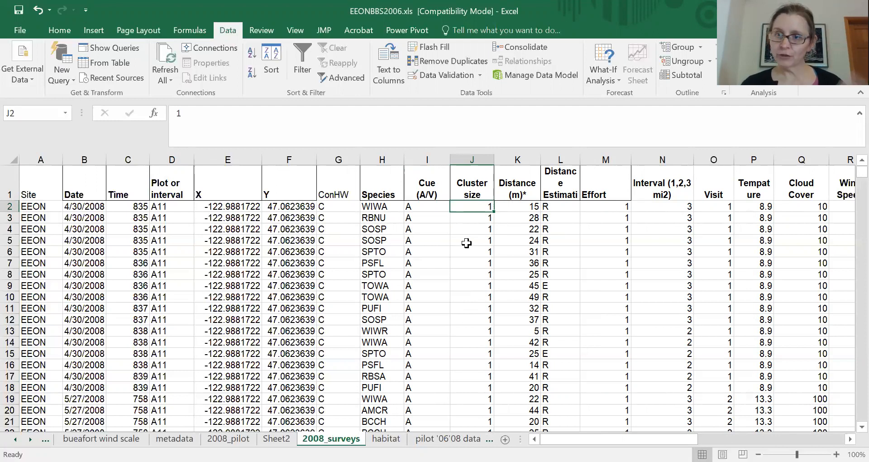
{"action": "left_click", "coordinate": [526, 209]}
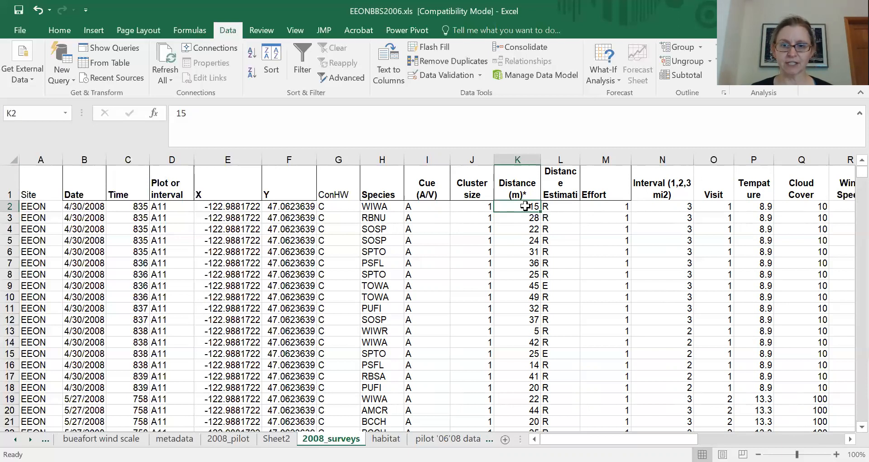
Turn on column filters for the entire 2008_surveys sheet.
{"action": "left_click", "coordinate": [9, 159]}
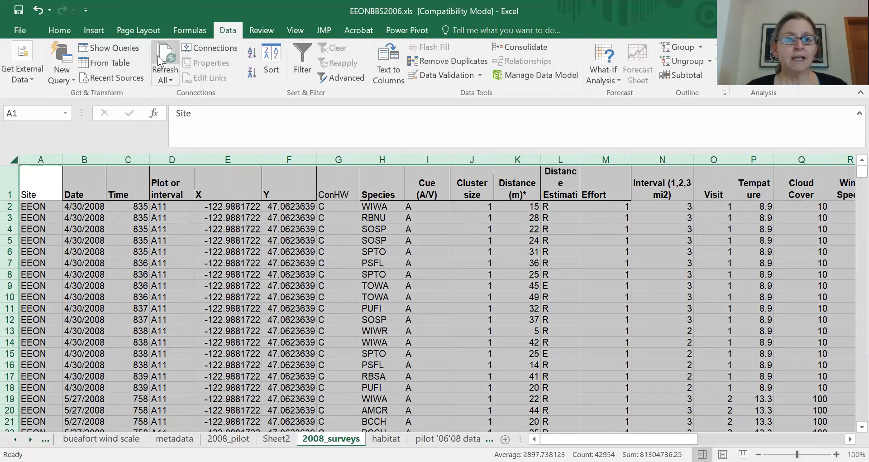
{"action": "left_click", "coordinate": [62, 33]}
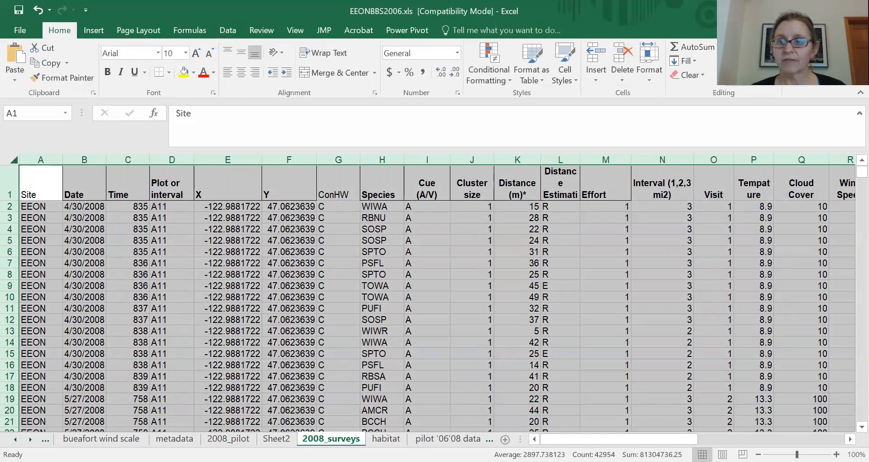
{"action": "left_click", "coordinate": [739, 86]}
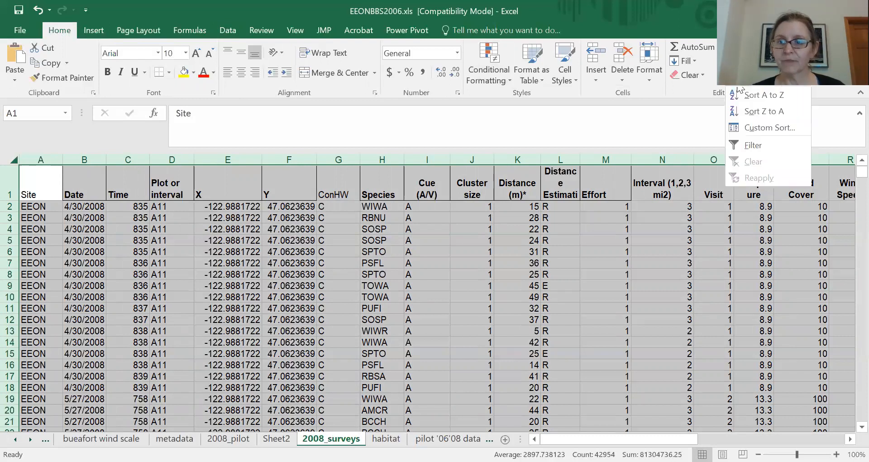
{"action": "left_click", "coordinate": [744, 147]}
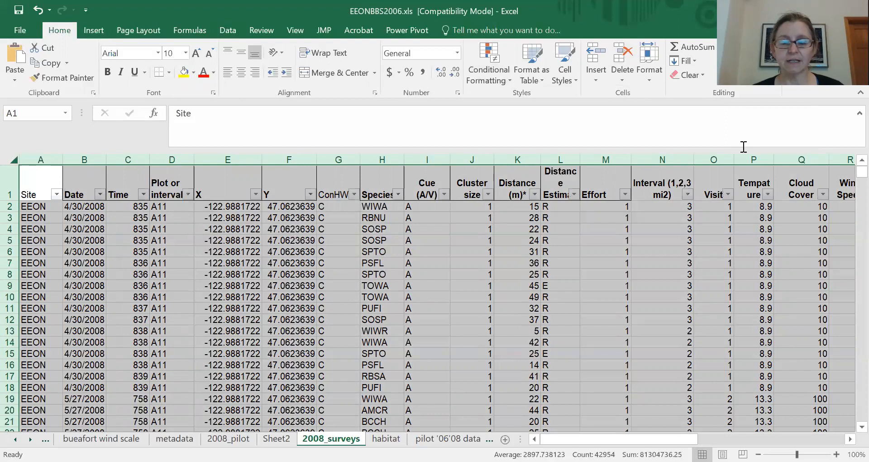
Review the full range of Distance (m)* values in its filter list, keep all of them, and turn the column filters off.
{"action": "left_click", "coordinate": [534, 195]}
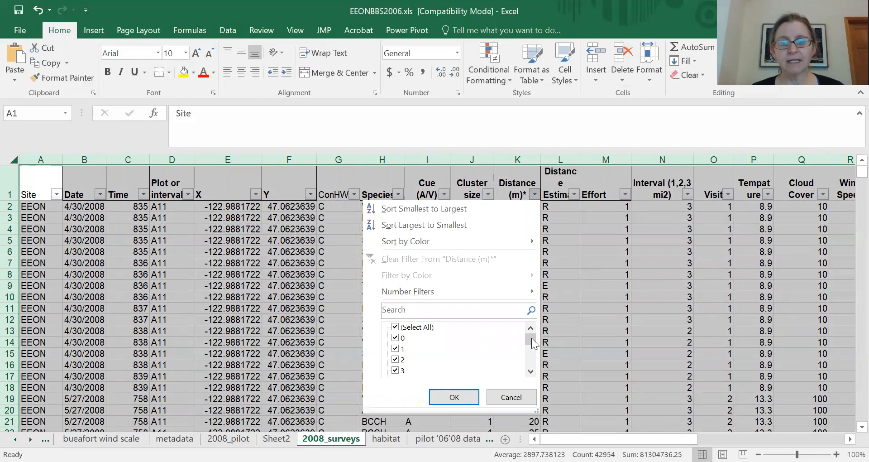
{"action": "left_click_drag", "start_coordinate": [534, 342], "coordinate": [533, 365]}
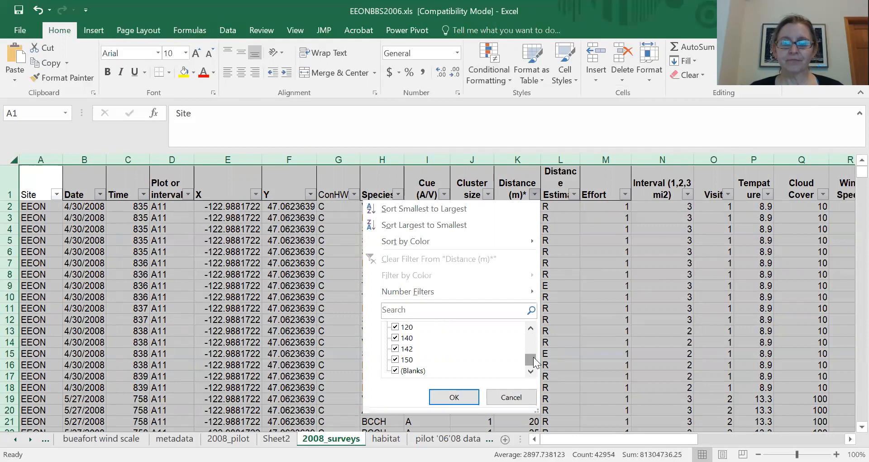
{"action": "left_click_drag", "start_coordinate": [534, 357], "coordinate": [533, 329]}
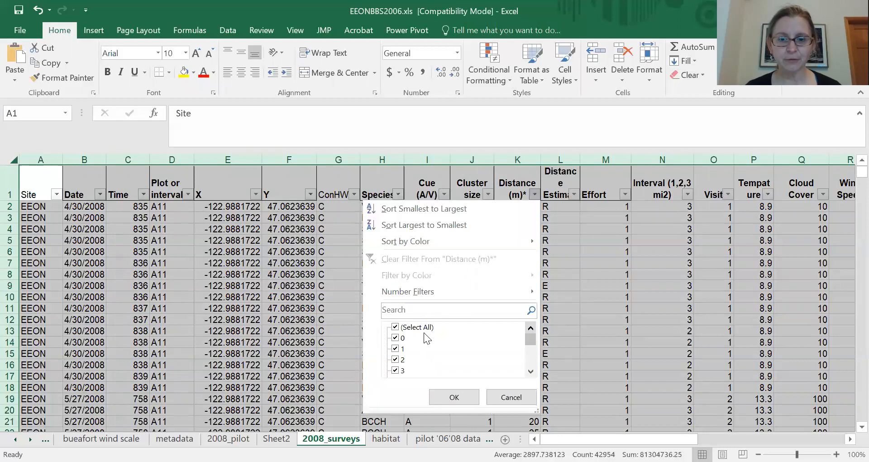
{"action": "left_click", "coordinate": [460, 396]}
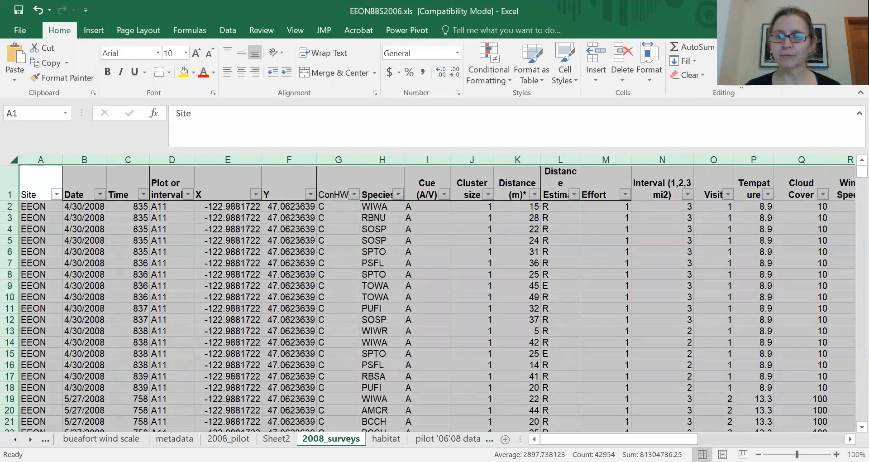
{"action": "left_click", "coordinate": [734, 68]}
{"action": "left_click", "coordinate": [741, 145]}
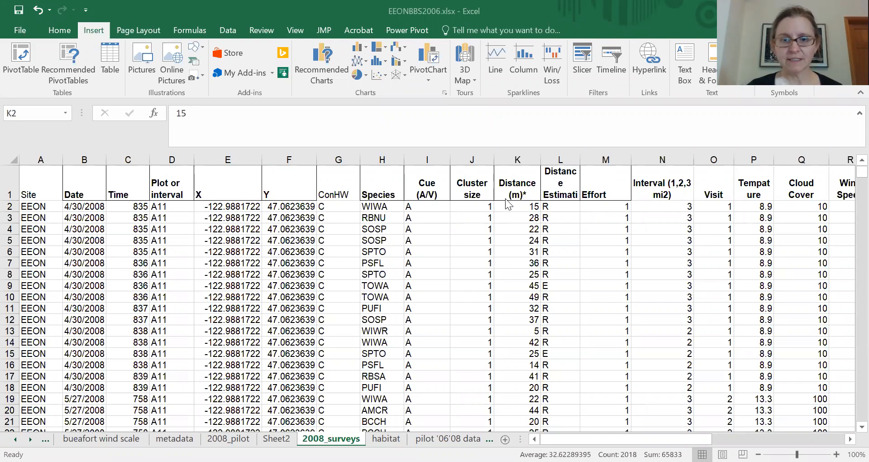
{"action": "key", "text": "ctrl+shift+Down"}
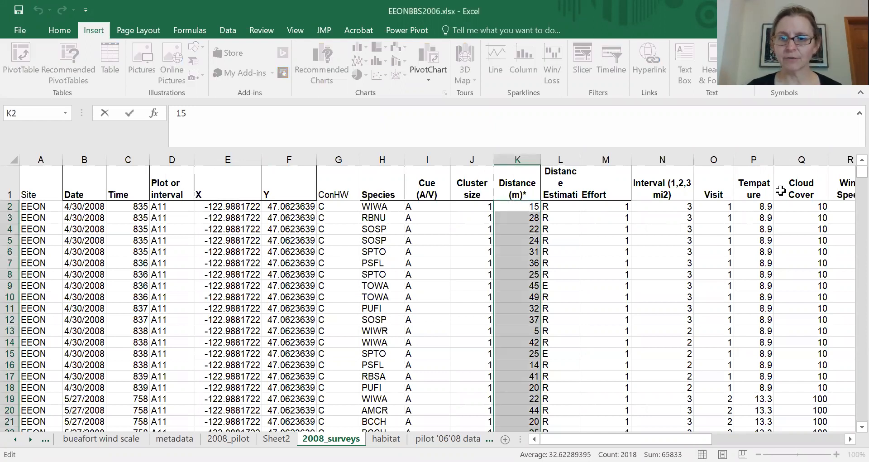
{"action": "mouse_move", "coordinate": [849, 176]}
{"action": "left_mouse_down"}
{"action": "mouse_move", "coordinate": [850, 412]}
{"action": "mouse_move", "coordinate": [850, 167]}
{"action": "left_mouse_up"}
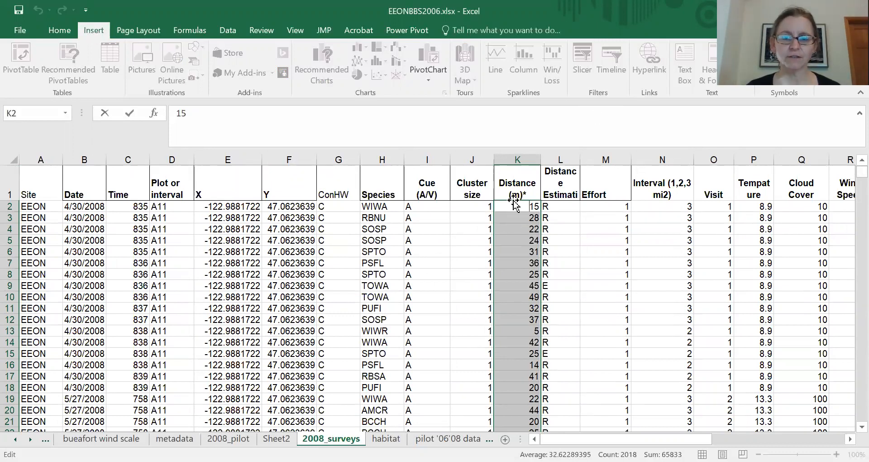
{"action": "left_click", "coordinate": [536, 286]}
Insert a histogram of the Distance (m)* values in cells K2 to K2019.
{"action": "left_click", "coordinate": [516, 208]}
{"action": "left_click_drag", "start_coordinate": [862, 172], "coordinate": [849, 392]}
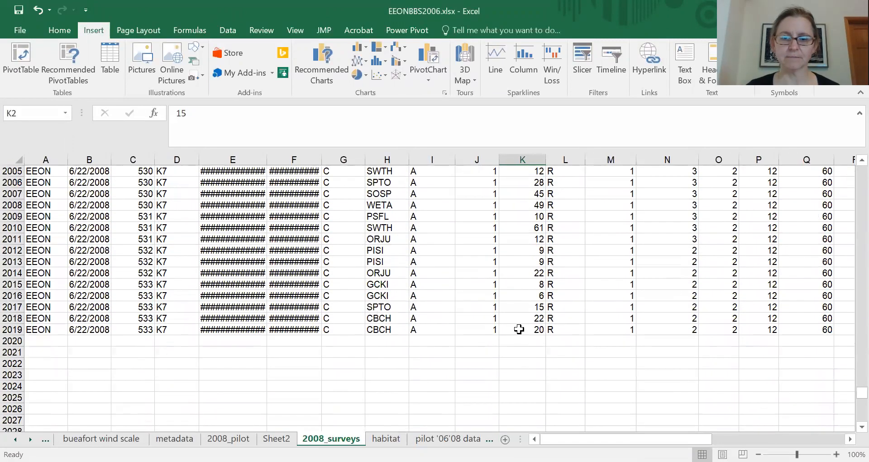
{"action": "left_click", "coordinate": [521, 328], "text": "shift"}
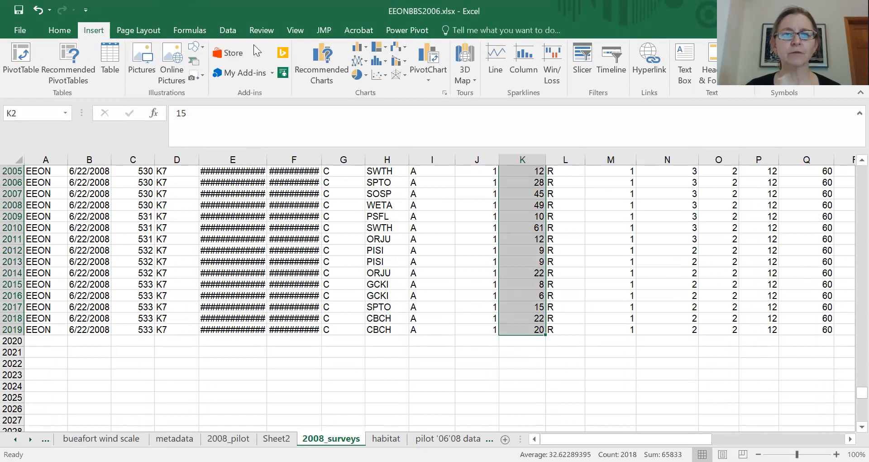
{"action": "left_click", "coordinate": [385, 62]}
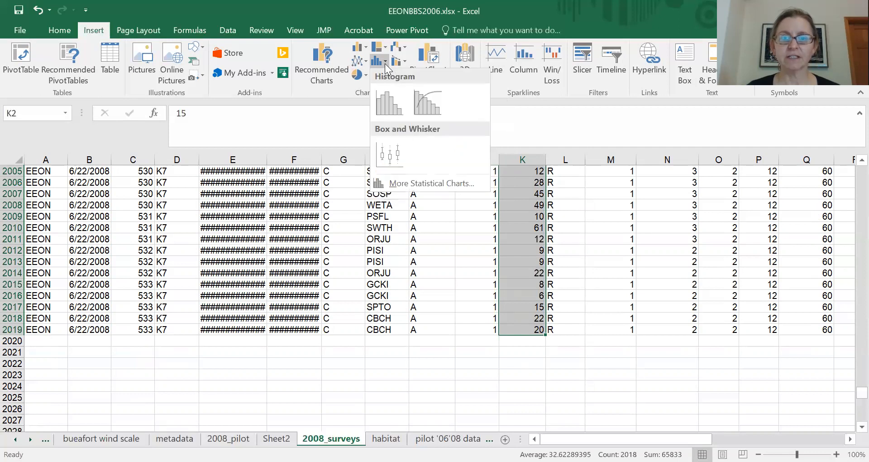
{"action": "left_click", "coordinate": [385, 89]}
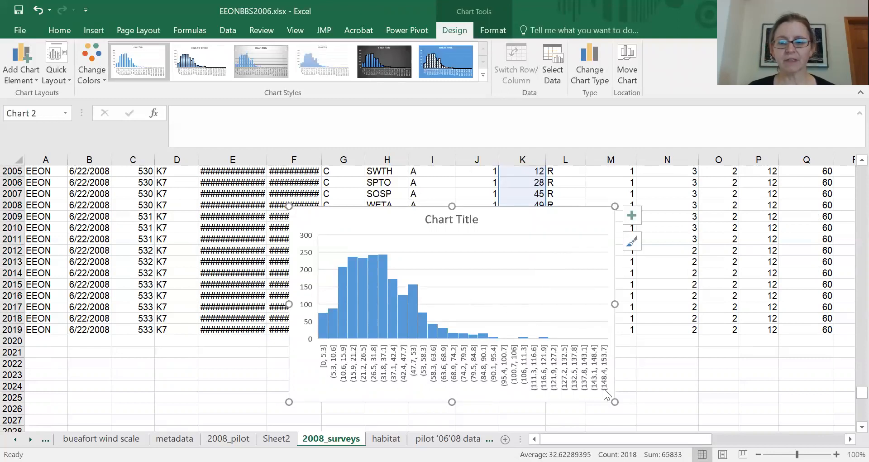
{"action": "scroll", "coordinate": [849, 395], "scroll_direction": "down", "scroll_amount": 4}
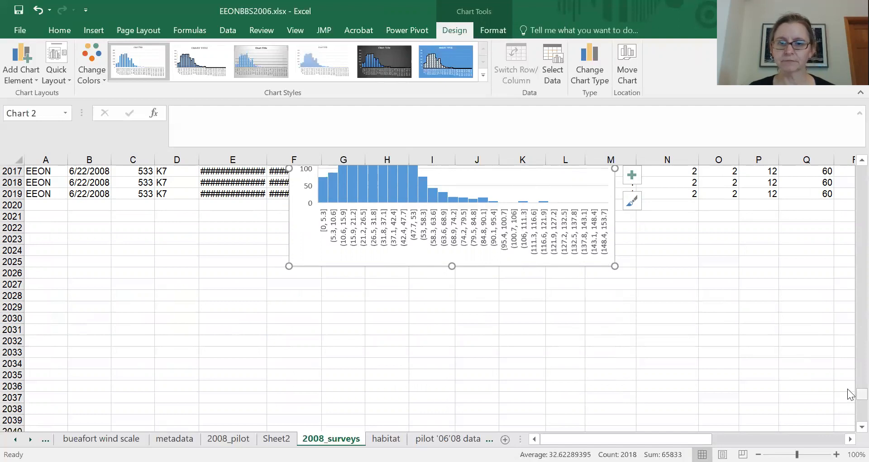
{"action": "scroll", "coordinate": [849, 395], "scroll_direction": "up", "scroll_amount": 3}
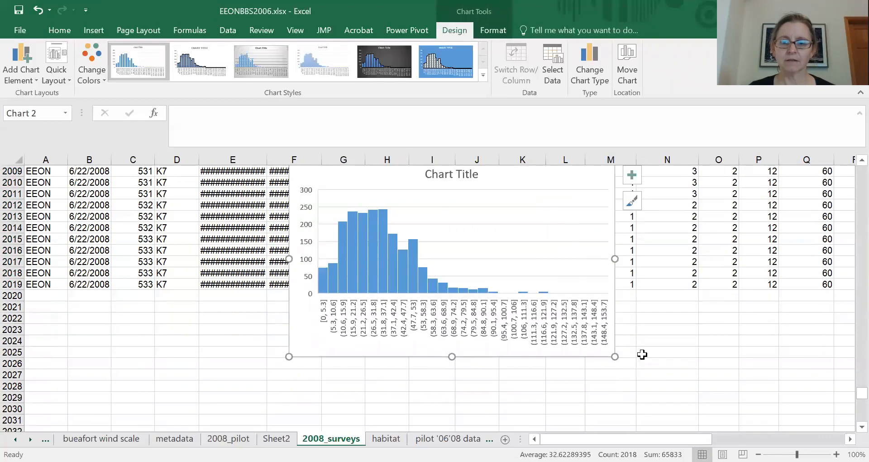
Enlarge the Distance (m)* histogram so it reaches the end of column O and about row 2038.
{"action": "left_click_drag", "start_coordinate": [615, 356], "coordinate": [742, 429]}
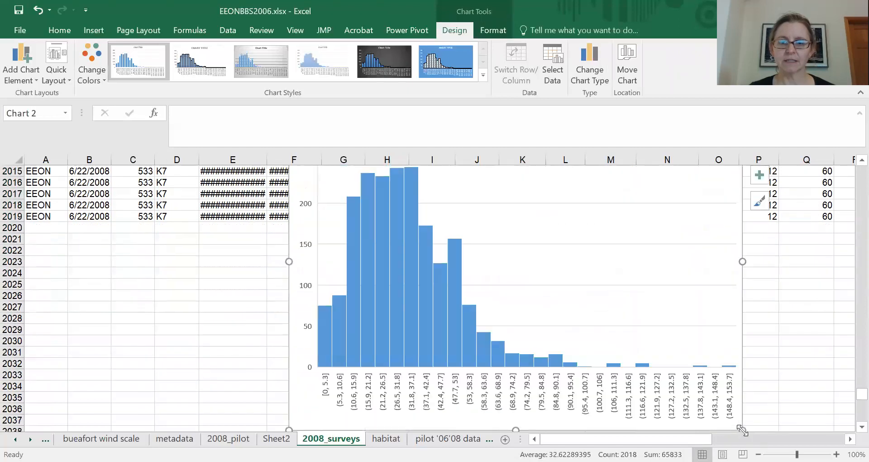
{"action": "scroll", "coordinate": [850, 167], "scroll_direction": "up", "scroll_amount": 1}
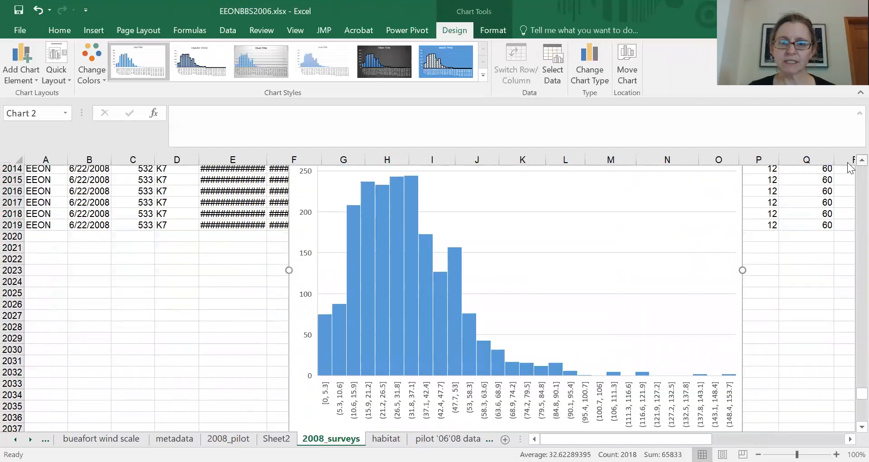
{"action": "scroll", "coordinate": [850, 168], "scroll_direction": "up", "scroll_amount": 1}
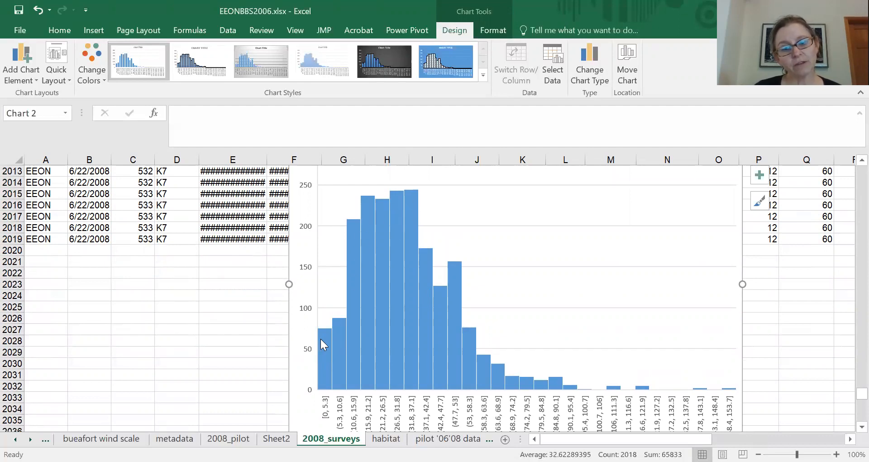
Examine the histogram's bar heights from the shortest distances through the peak bins and the tail of long distances.
{"action": "mouse_move", "coordinate": [321, 341]}
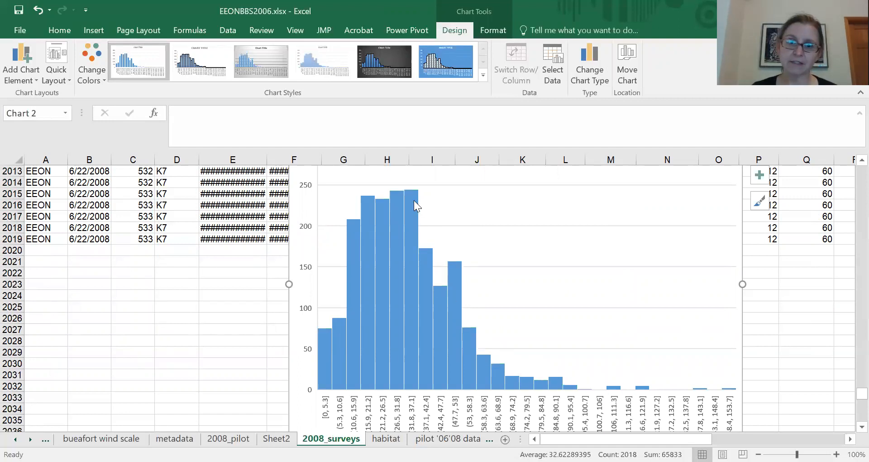
{"action": "mouse_move", "coordinate": [412, 202]}
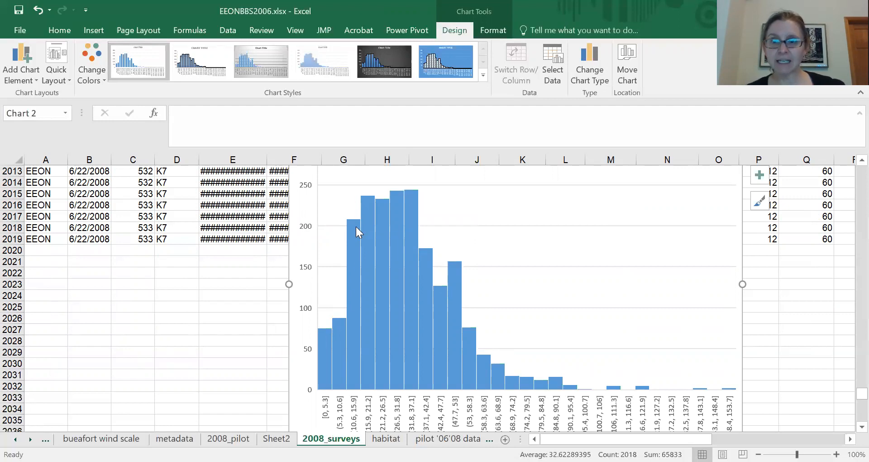
{"action": "mouse_move", "coordinate": [367, 201]}
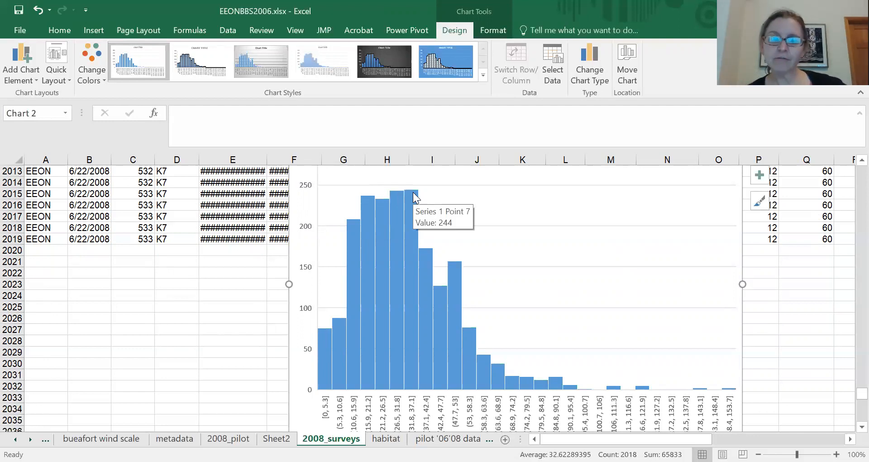
{"action": "mouse_move", "coordinate": [433, 262]}
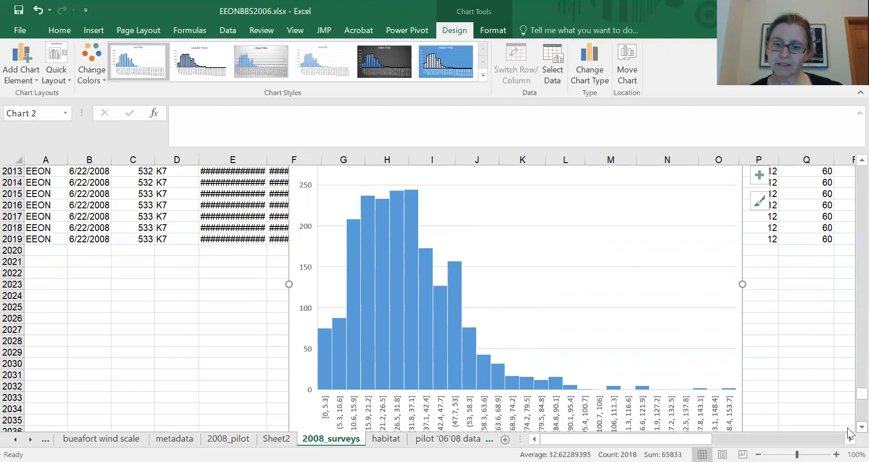
{"action": "scroll", "coordinate": [847, 430], "scroll_direction": "down", "scroll_amount": 1}
{"action": "scroll", "coordinate": [848, 430], "scroll_direction": "down", "scroll_amount": 1}
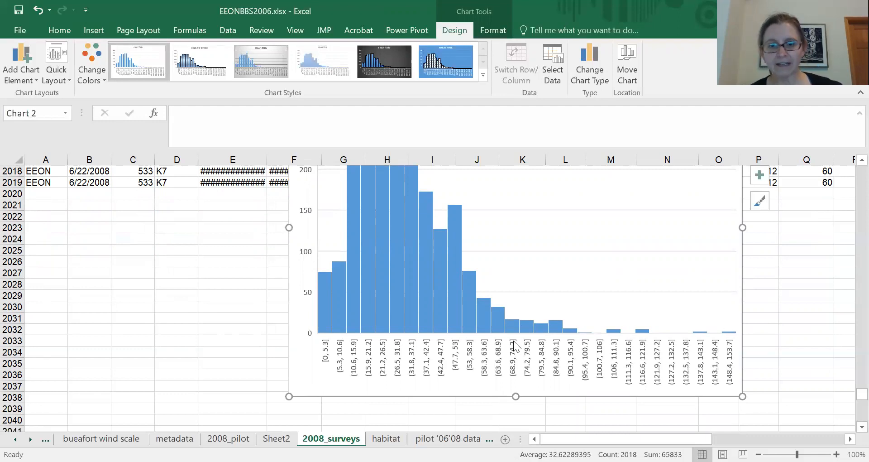
{"action": "mouse_move", "coordinate": [509, 332]}
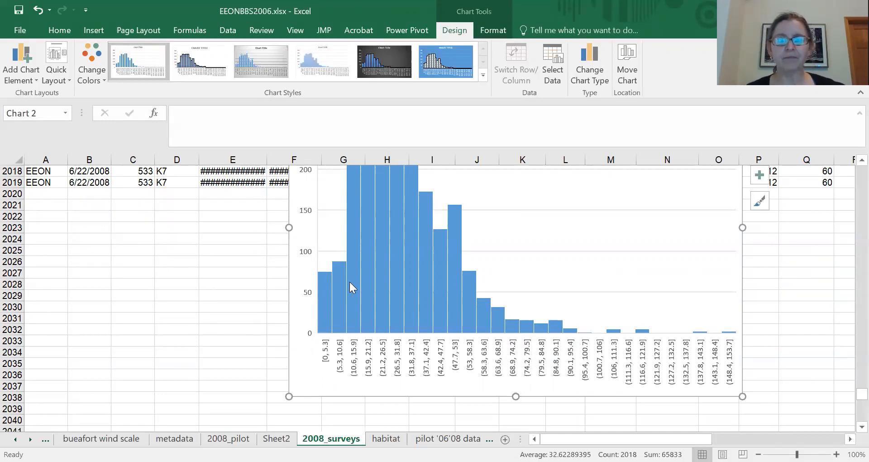
Move the histogram to a new chart sheet named Chart1.
{"action": "right_click", "coordinate": [474, 373]}
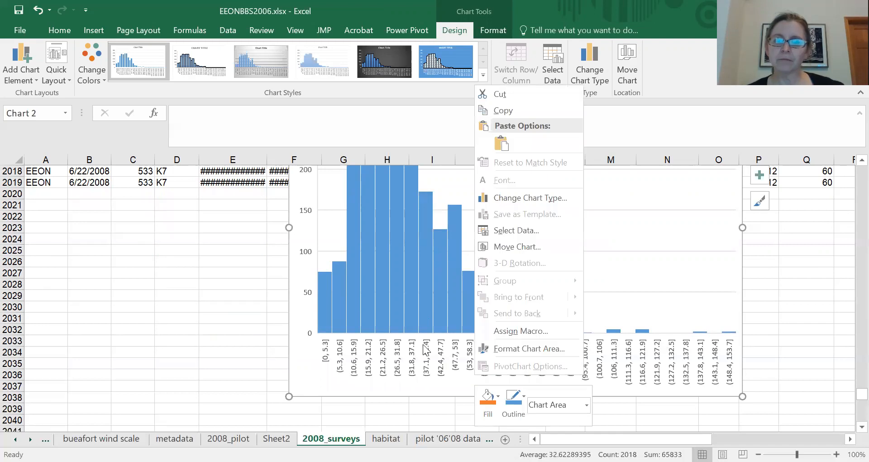
{"action": "left_click", "coordinate": [510, 244]}
{"action": "left_click", "coordinate": [415, 221]}
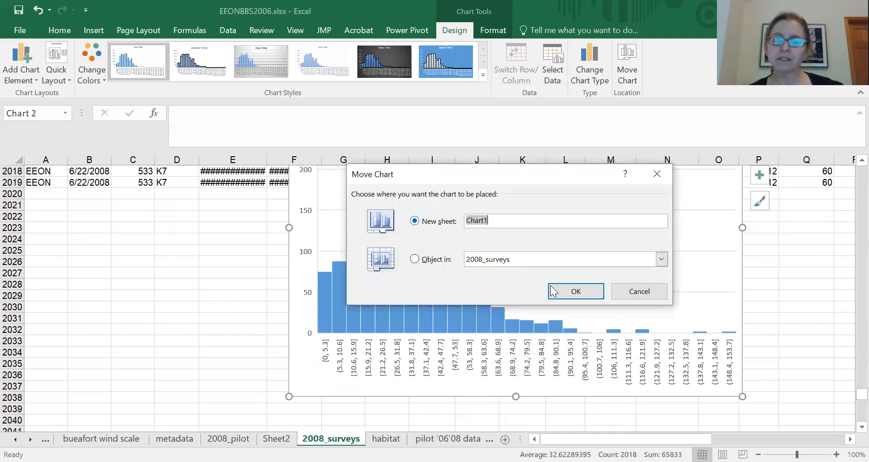
{"action": "left_click", "coordinate": [593, 294]}
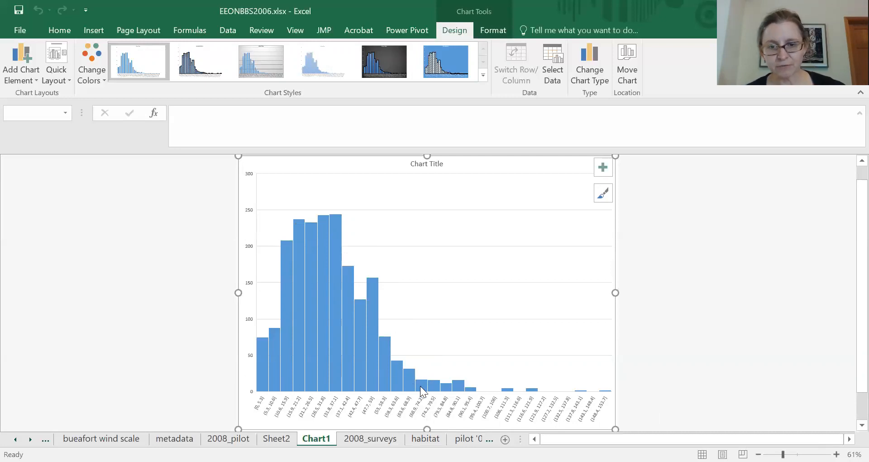
Examine the drop-off in detections across the distance bins of the histogram on Chart1.
{"action": "mouse_move", "coordinate": [423, 386]}
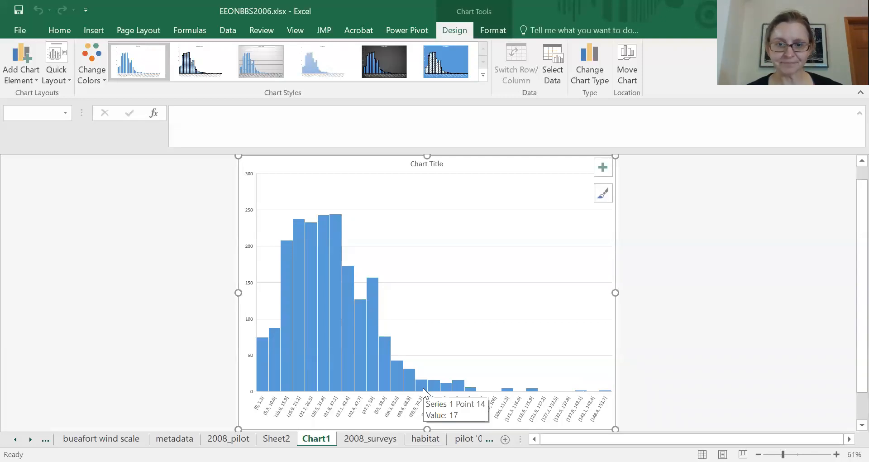
{"action": "mouse_move", "coordinate": [474, 389]}
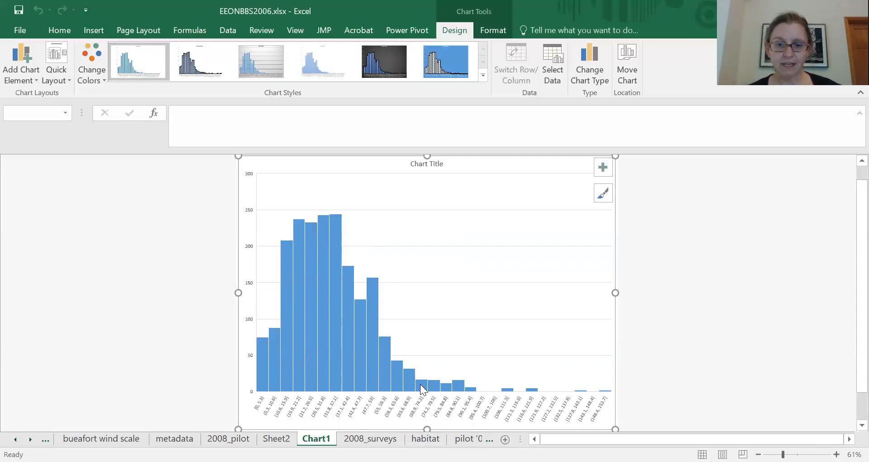
{"action": "mouse_move", "coordinate": [427, 385]}
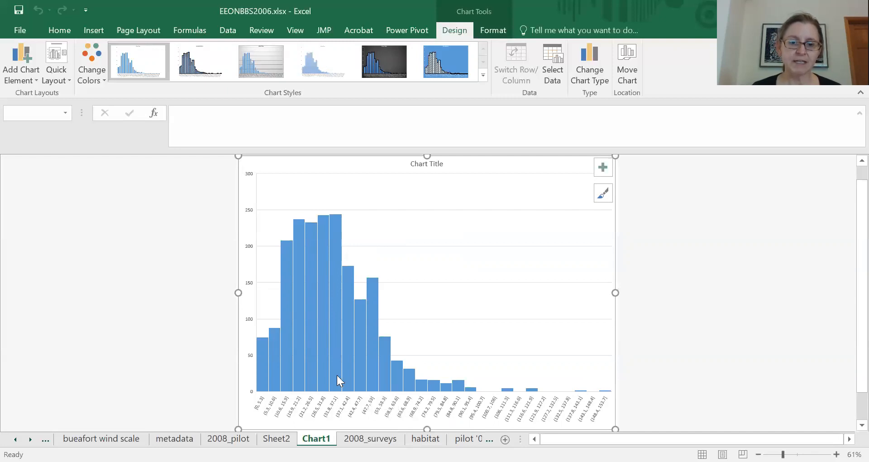
{"action": "mouse_move", "coordinate": [336, 222]}
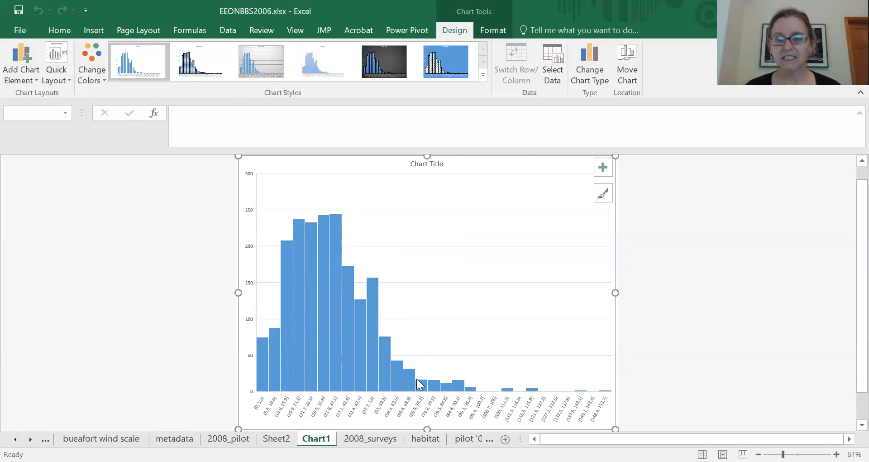
{"action": "mouse_move", "coordinate": [361, 335]}
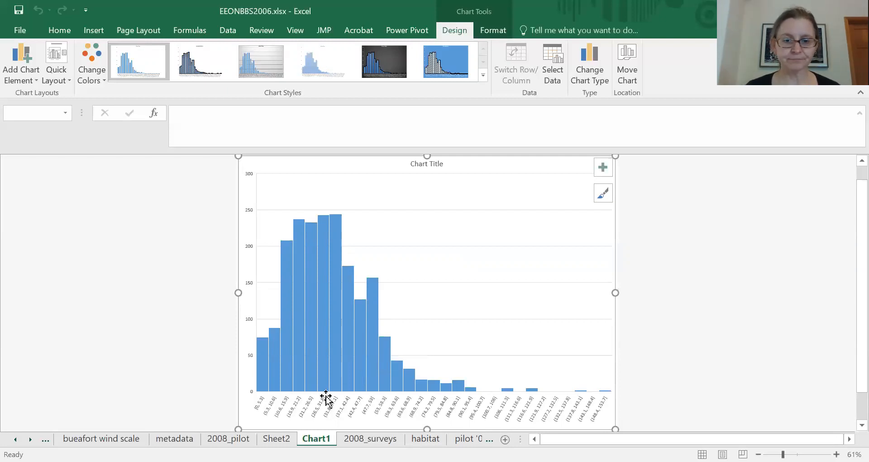
Return to the start of the 2008_surveys sheet and open the Histogram tool from the Data Analysis tools.
{"action": "key", "text": "ctrl+Page_Down"}
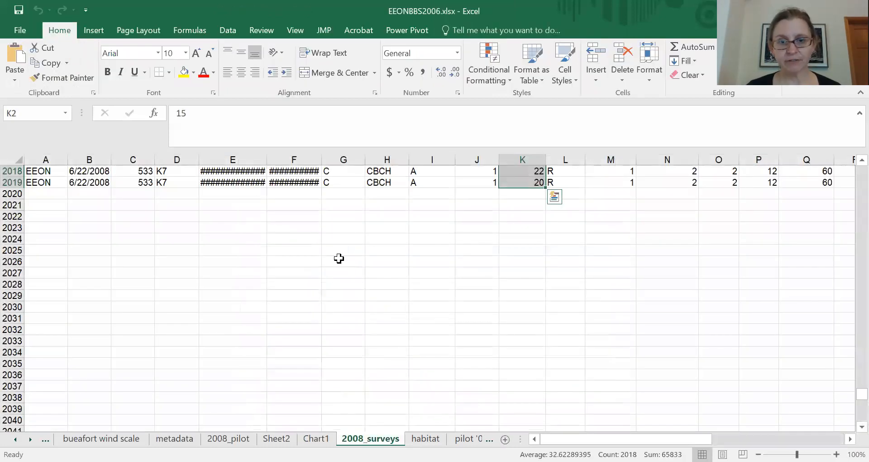
{"action": "left_click_drag", "start_coordinate": [848, 393], "coordinate": [850, 152]}
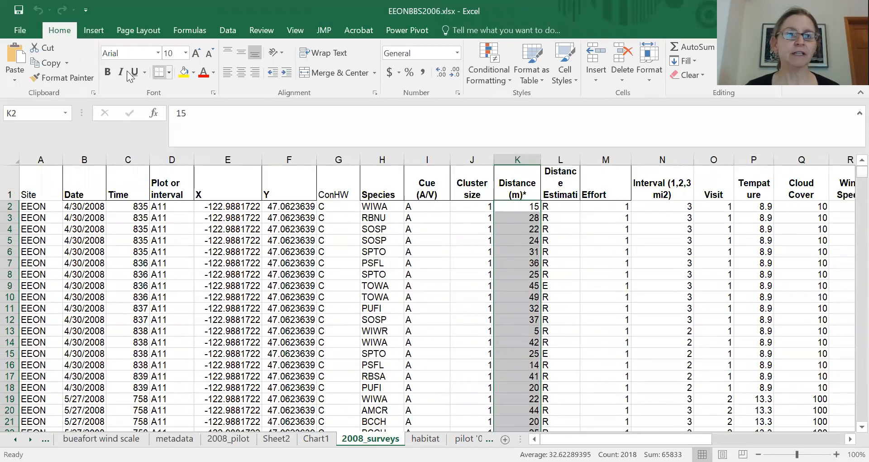
{"action": "left_click", "coordinate": [93, 30]}
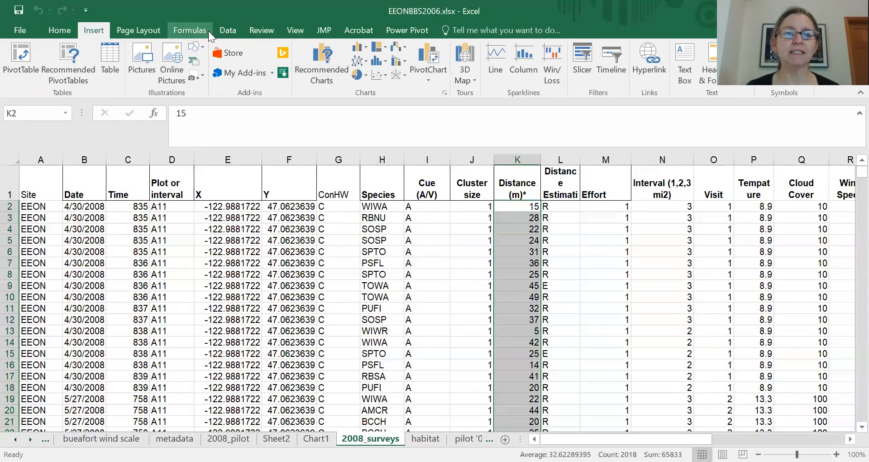
{"action": "left_click", "coordinate": [226, 31]}
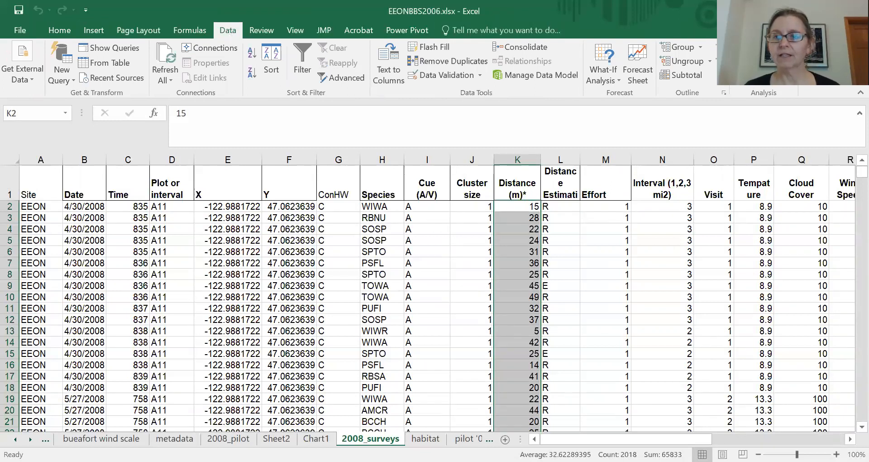
{"action": "left_click", "coordinate": [764, 48]}
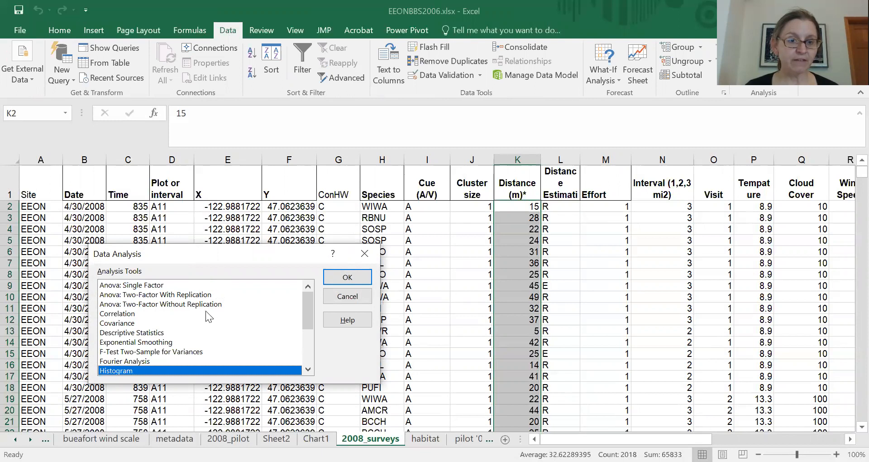
{"action": "left_click", "coordinate": [354, 278]}
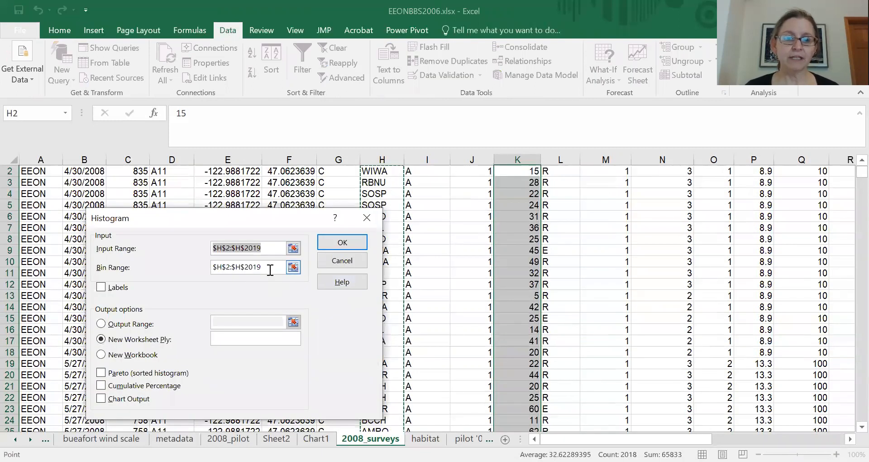
Clear the bin range and try to run the Histogram analysis on input range $H$2:$H$2019.
{"action": "double_click", "coordinate": [217, 270]}
{"action": "key", "text": "Delete"}
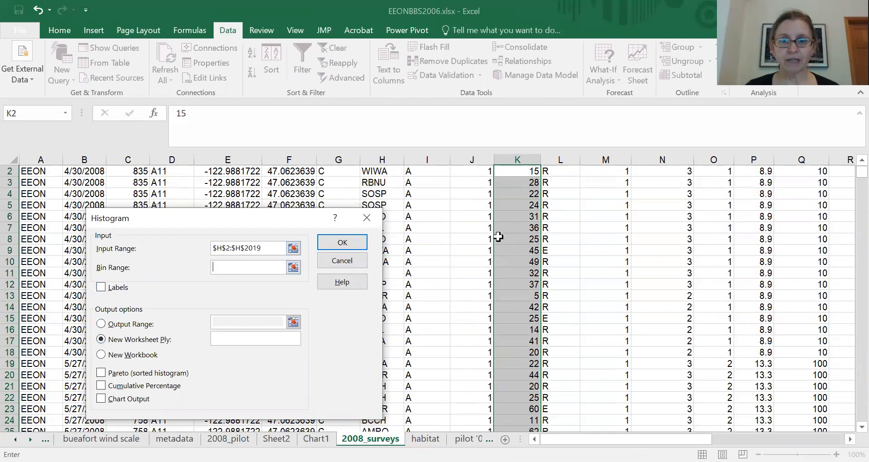
{"action": "left_click", "coordinate": [362, 240]}
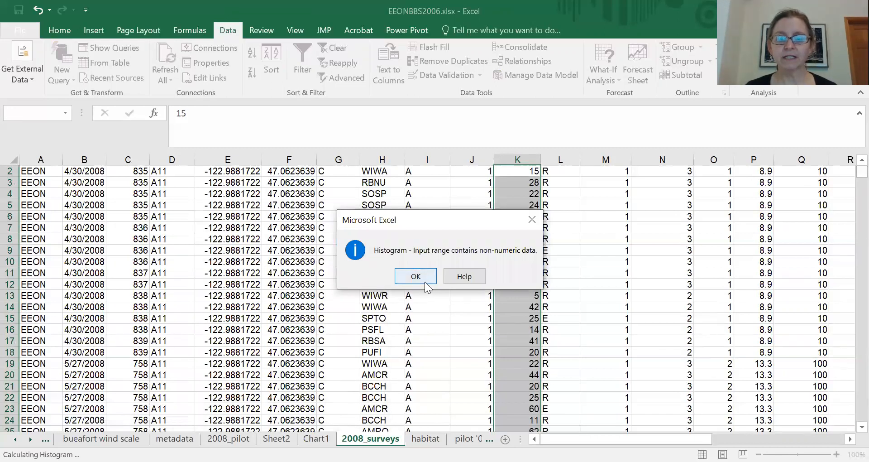
{"action": "left_click", "coordinate": [416, 276]}
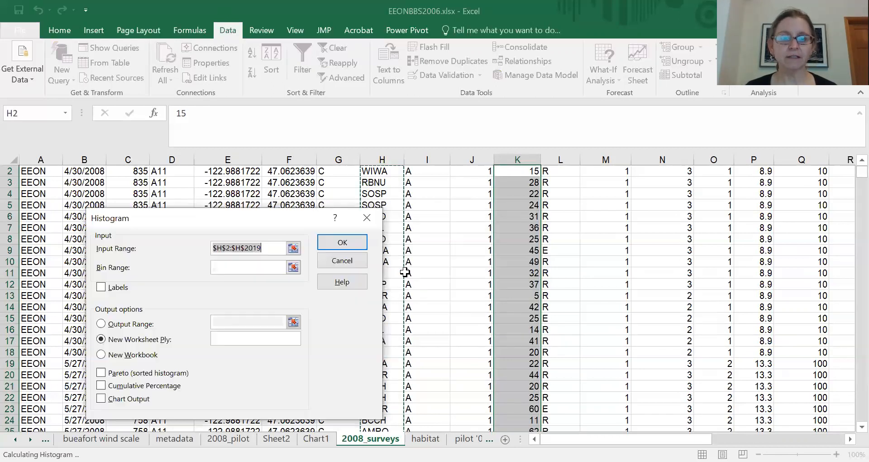
Set the histogram's input range to $K$2:$K$2019 and generate the frequency table on a new worksheet.
{"action": "left_click", "coordinate": [293, 248]}
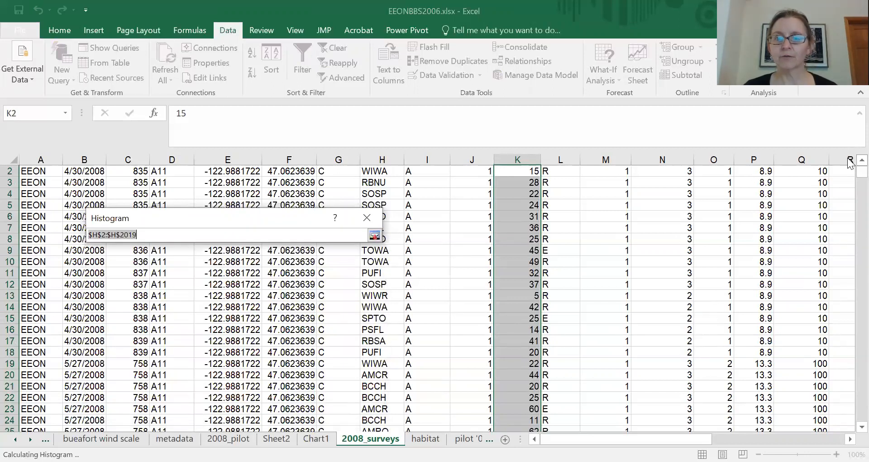
{"action": "scroll", "coordinate": [850, 164], "scroll_direction": "up", "scroll_amount": 1}
{"action": "left_click", "coordinate": [511, 206]}
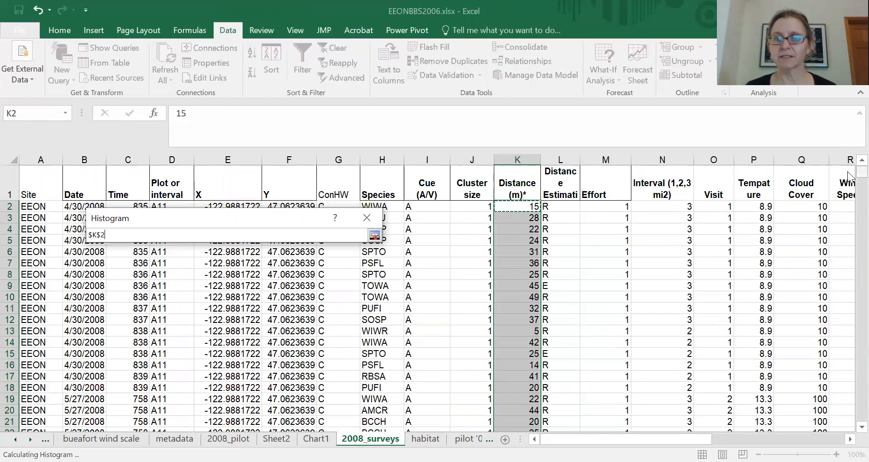
{"action": "left_click_drag", "start_coordinate": [849, 176], "coordinate": [850, 398]}
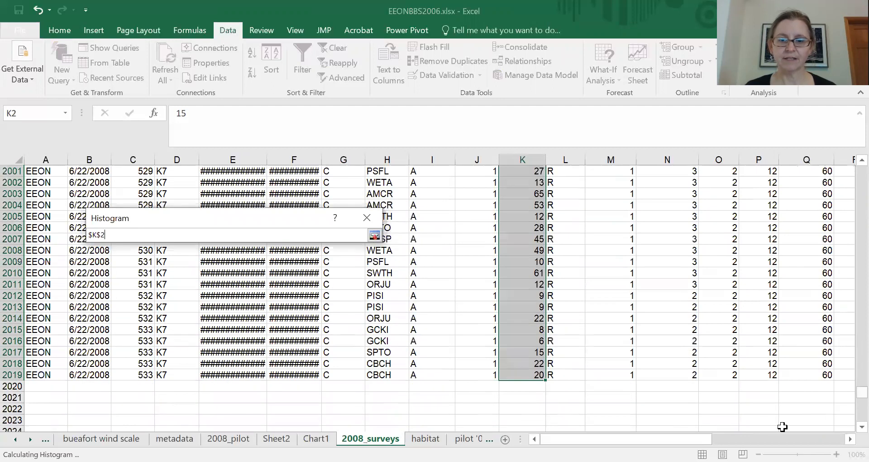
{"action": "left_click", "coordinate": [532, 374], "text": "shift"}
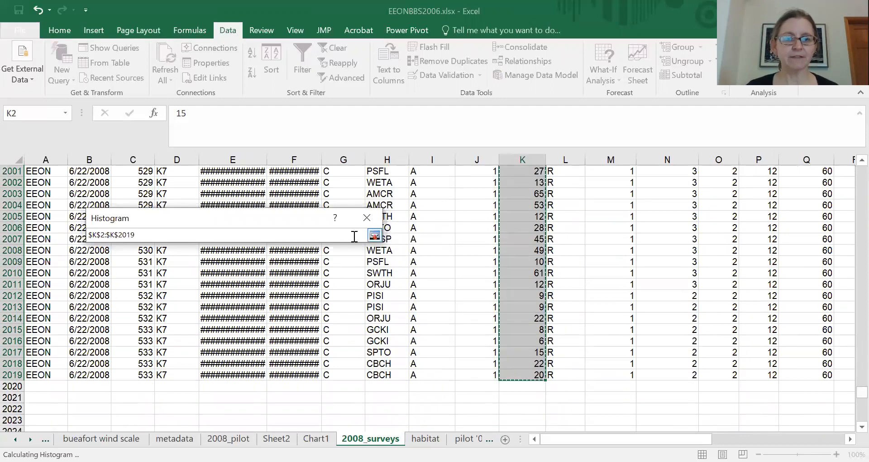
{"action": "left_click", "coordinate": [374, 236]}
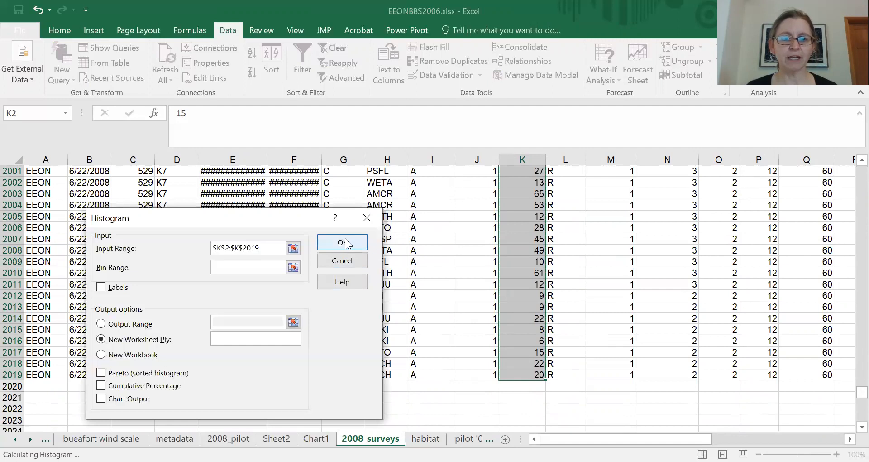
{"action": "left_click", "coordinate": [346, 242]}
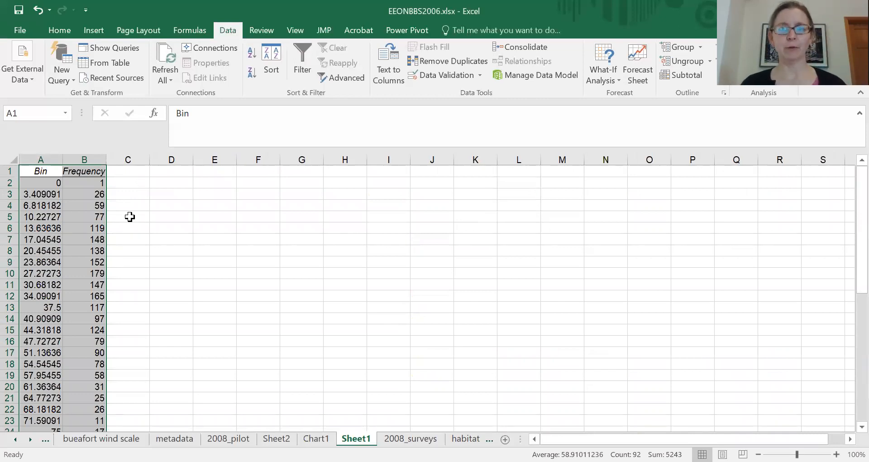
Insert a recommended Clustered Column chart from the bins and frequencies in A2:B45 of Sheet1.
{"action": "left_click_drag", "start_coordinate": [44, 183], "coordinate": [78, 389]}
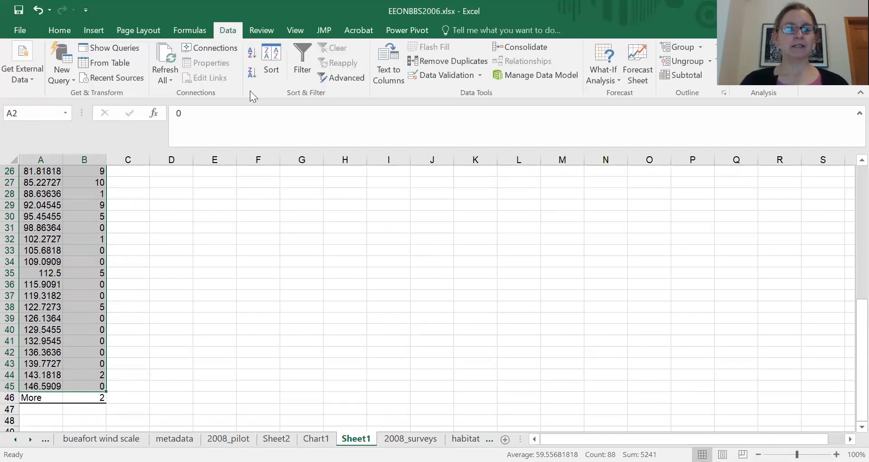
{"action": "left_click", "coordinate": [95, 30]}
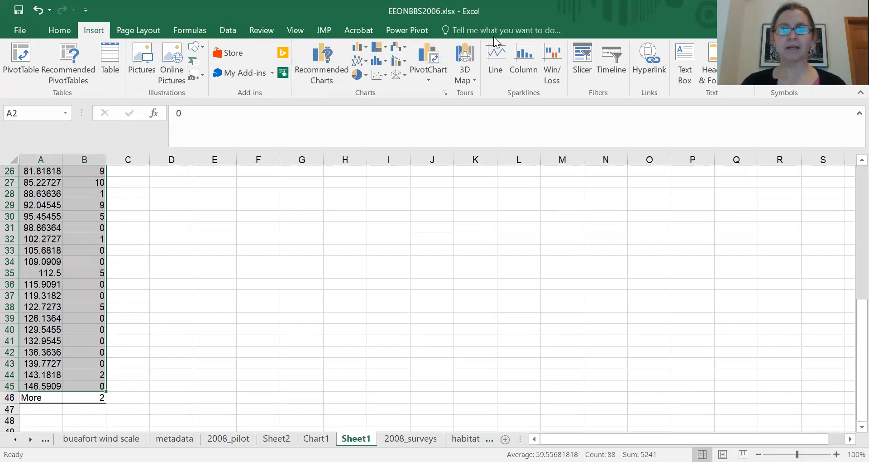
{"action": "left_click", "coordinate": [358, 49]}
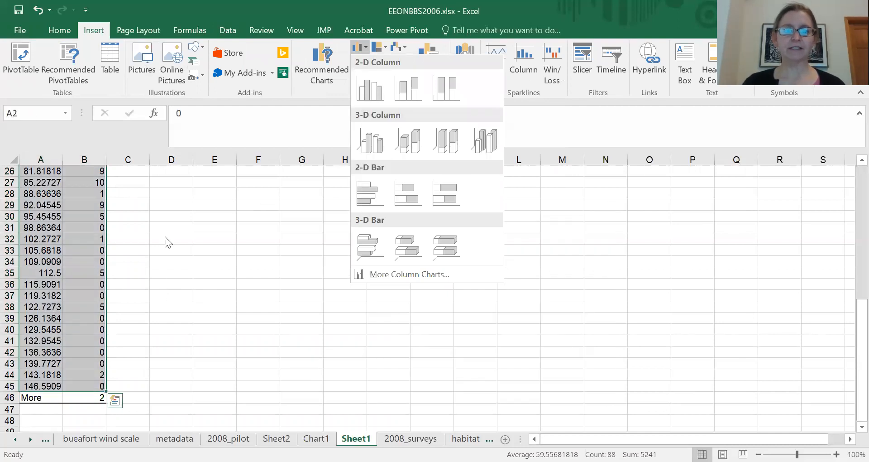
{"action": "left_click", "coordinate": [323, 60]}
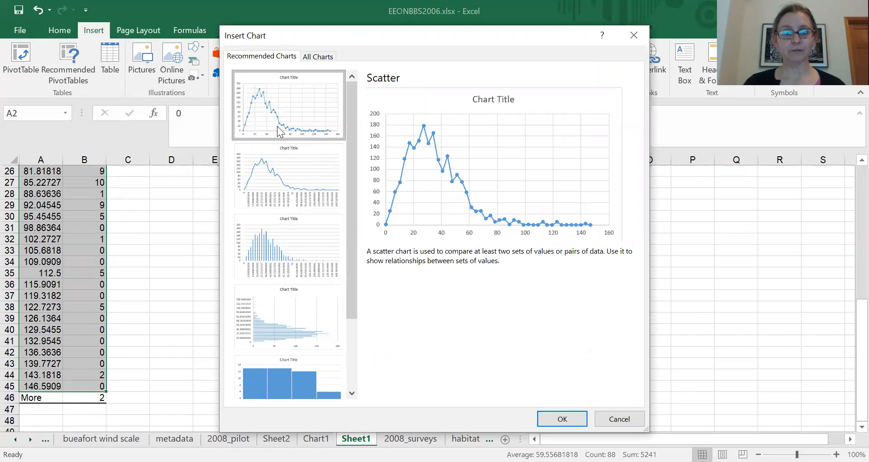
{"action": "left_click", "coordinate": [282, 245]}
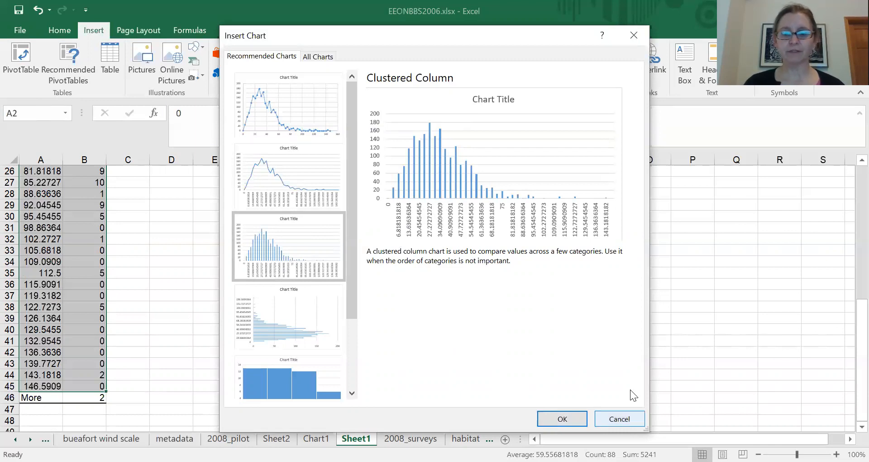
{"action": "key", "text": "Return"}
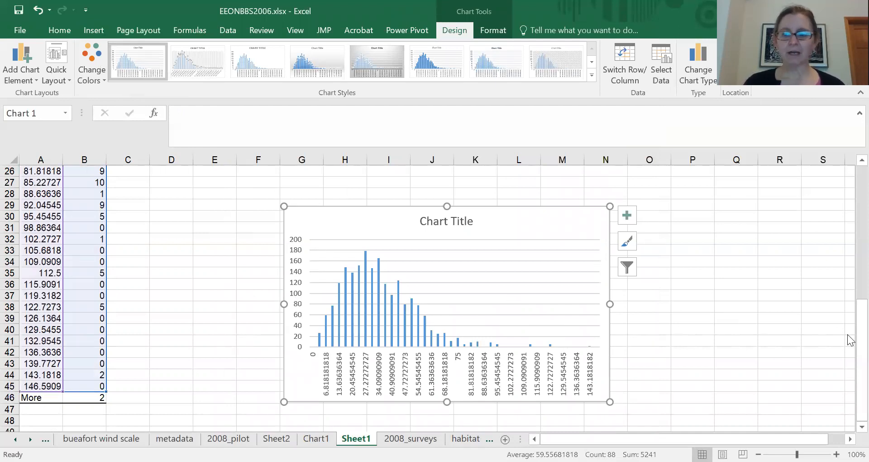
Check the frequency table against the column chart and enlarge the chart to extend into column O.
{"action": "left_click_drag", "start_coordinate": [850, 362], "coordinate": [848, 220]}
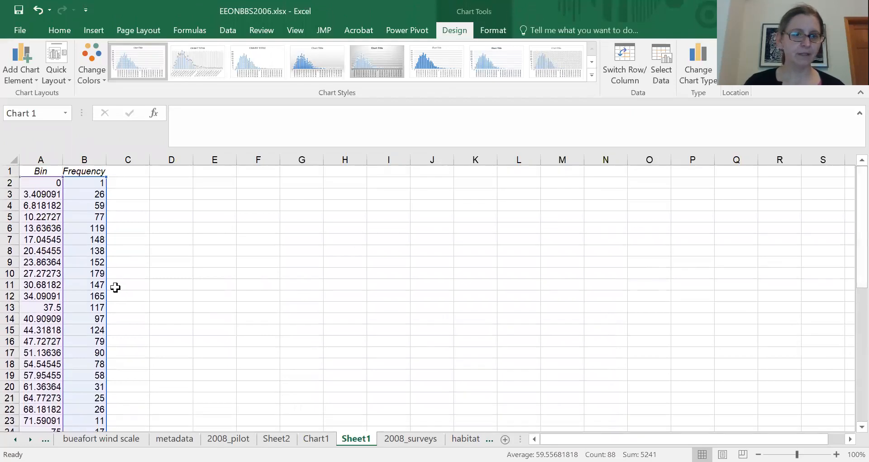
{"action": "left_click", "coordinate": [85, 273]}
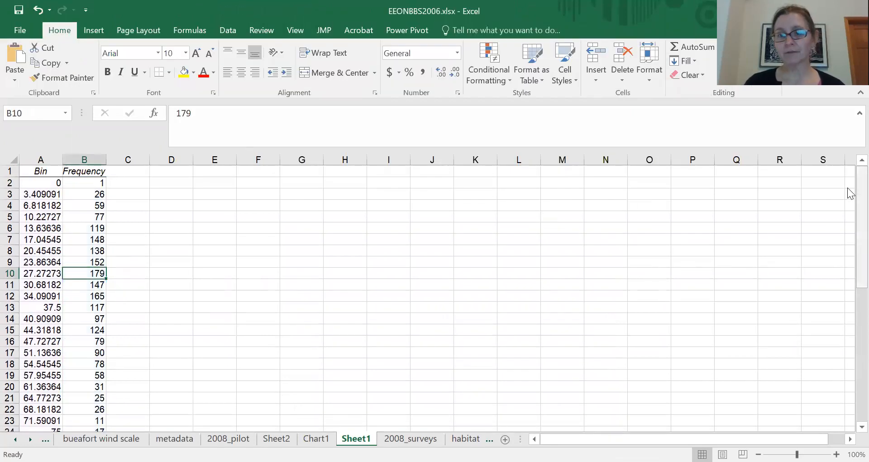
{"action": "left_click_drag", "start_coordinate": [850, 193], "coordinate": [847, 359]}
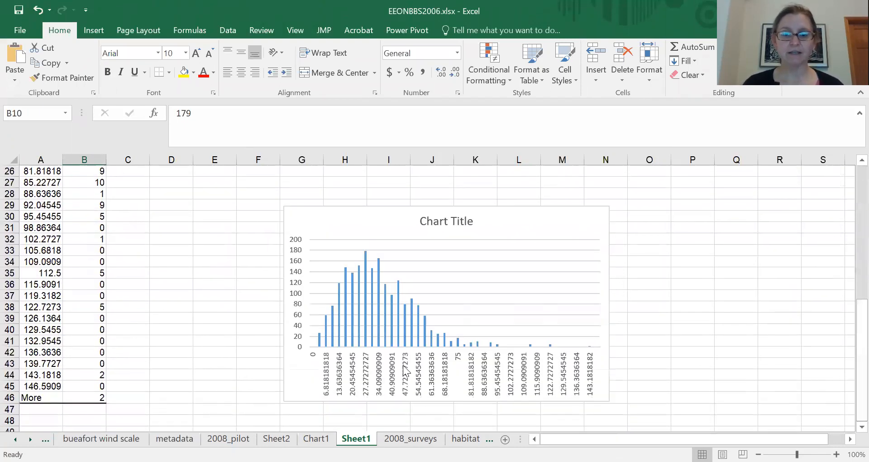
{"action": "left_click", "coordinate": [514, 293]}
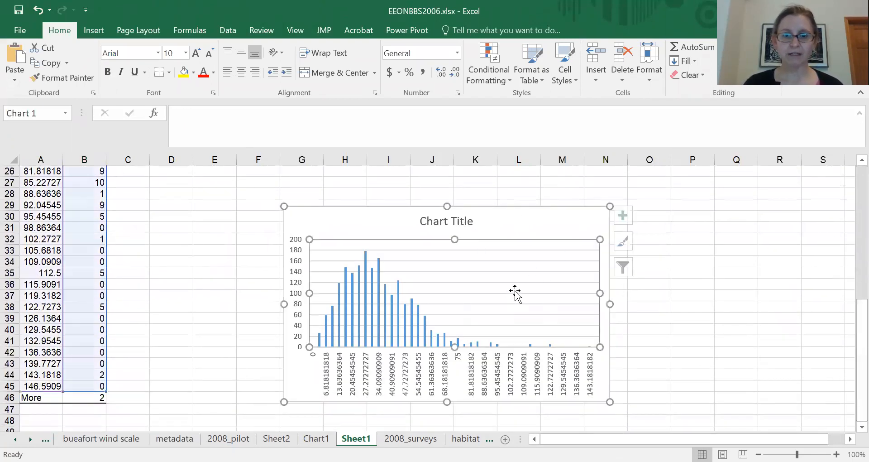
{"action": "left_click_drag", "start_coordinate": [610, 401], "coordinate": [681, 427]}
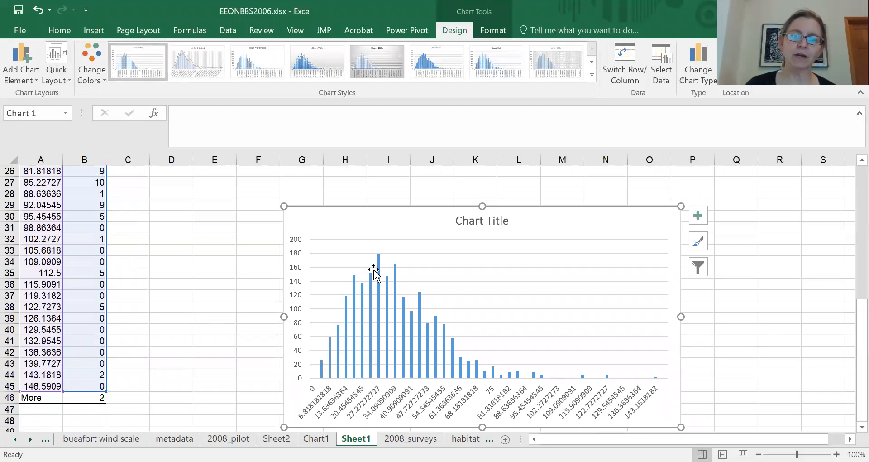
{"action": "mouse_move", "coordinate": [379, 258]}
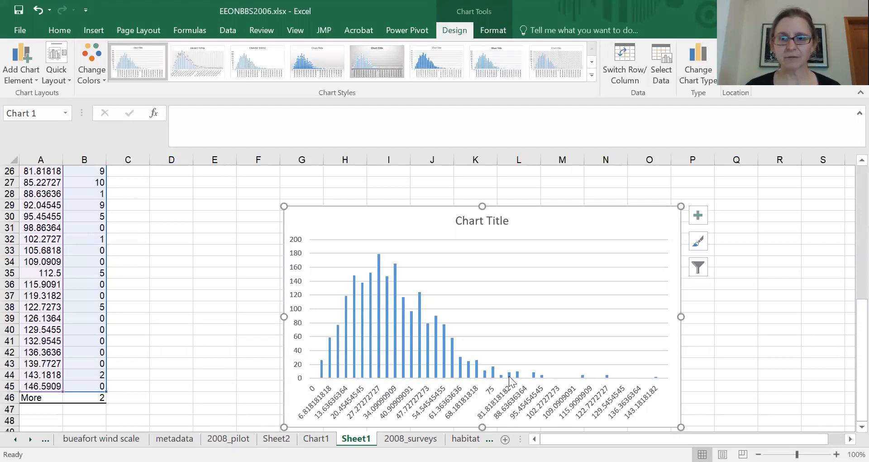
{"action": "mouse_move", "coordinate": [509, 376]}
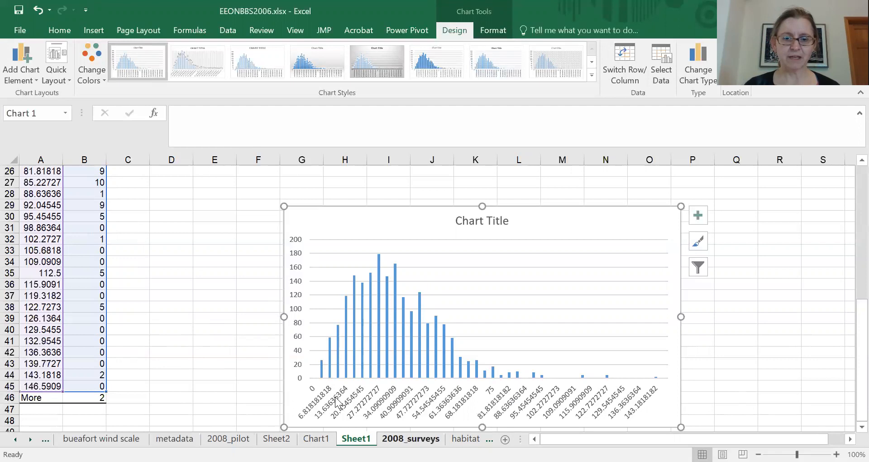
Copy the Distance (m)* column on the 2008_surveys sheet and insert the copy before the Species column.
{"action": "key", "text": "ctrl+Page_Down"}
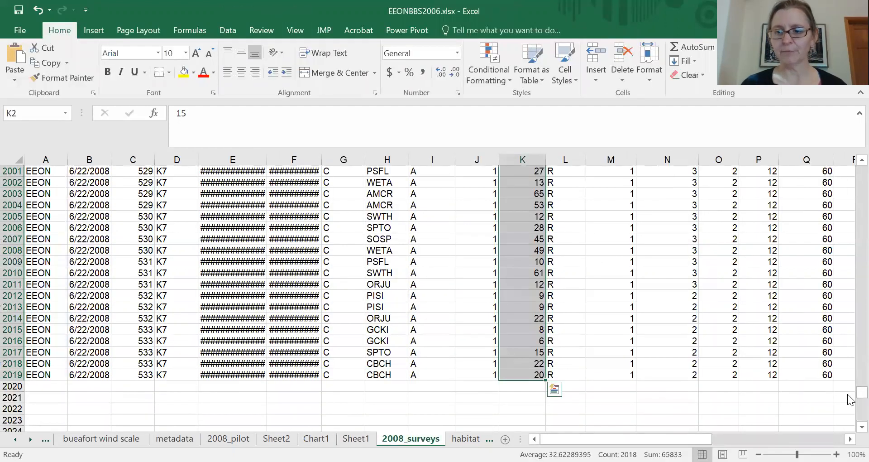
{"action": "left_click_drag", "start_coordinate": [850, 398], "coordinate": [850, 170]}
{"action": "left_click", "coordinate": [509, 156]}
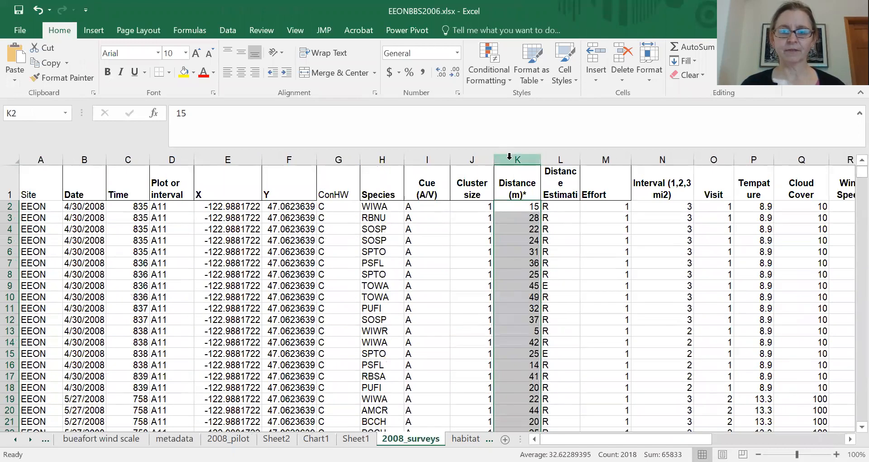
{"action": "key", "text": "ctrl+c"}
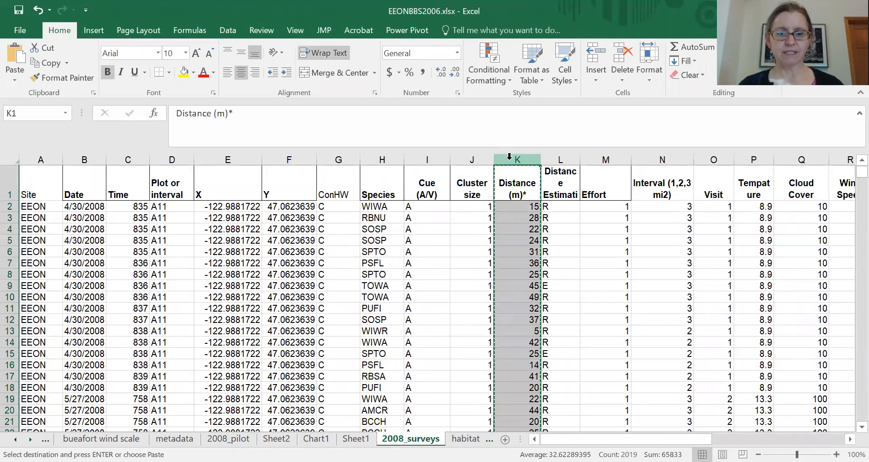
{"action": "left_click", "coordinate": [375, 156]}
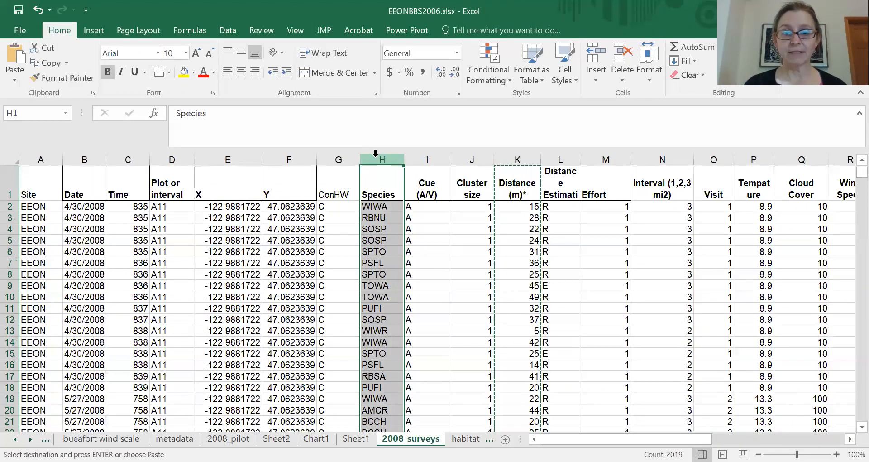
{"action": "right_click", "coordinate": [376, 156]}
{"action": "left_click", "coordinate": [401, 252]}
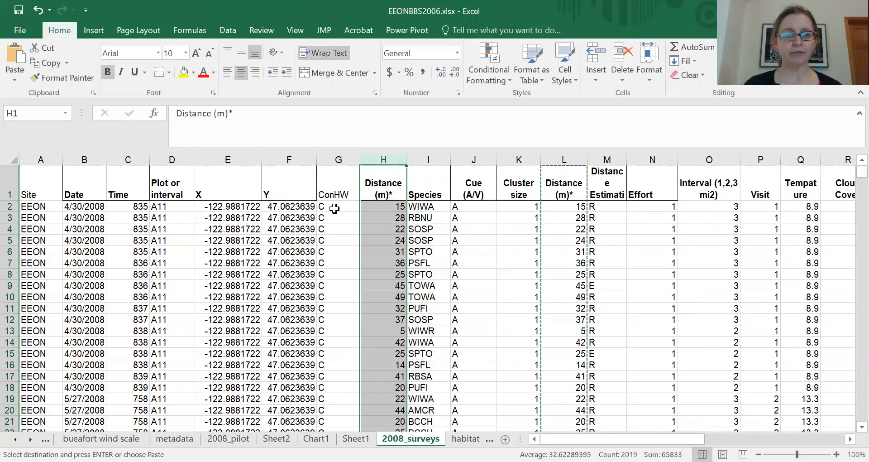
{"action": "mouse_move", "coordinate": [849, 174]}
{"action": "left_mouse_down"}
{"action": "mouse_move", "coordinate": [849, 204]}
{"action": "mouse_move", "coordinate": [849, 171]}
{"action": "left_mouse_up"}
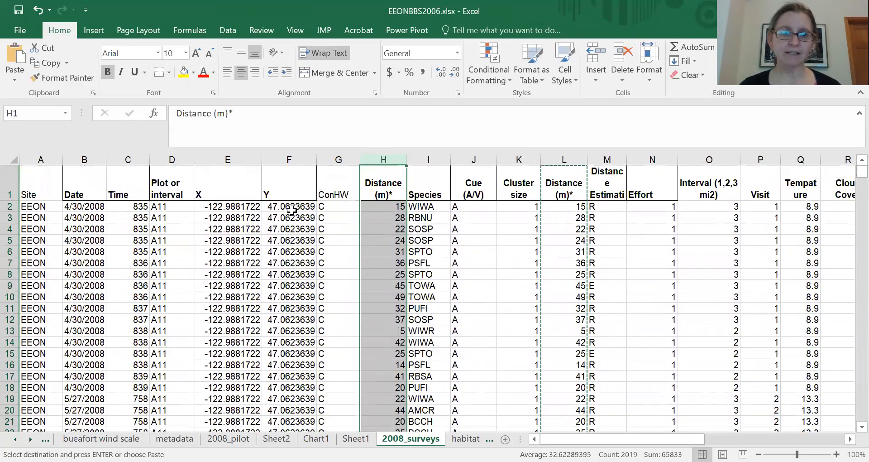
Sort the whole 2008_surveys sheet by ConHW values from A to Z, with header row recognised.
{"action": "left_click", "coordinate": [11, 160]}
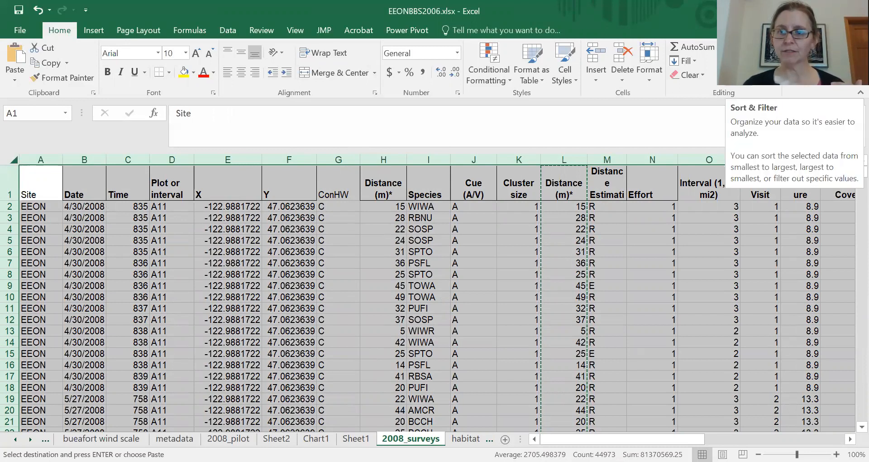
{"action": "left_click", "coordinate": [736, 72]}
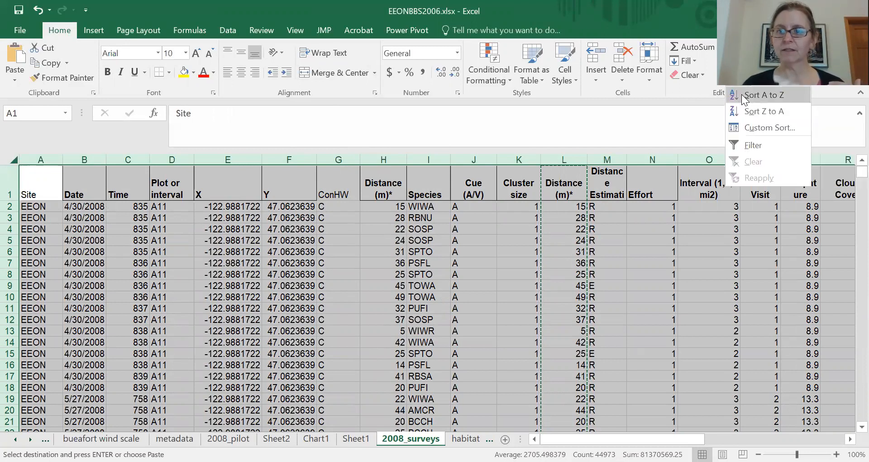
{"action": "left_click", "coordinate": [748, 128]}
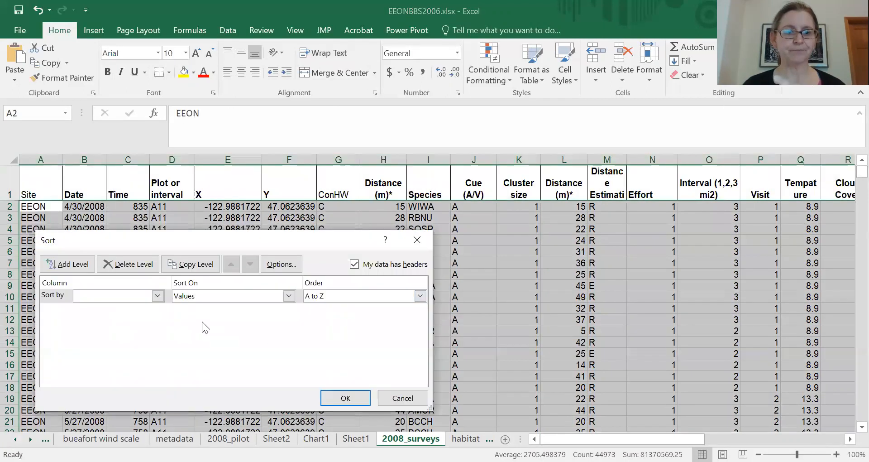
{"action": "left_click", "coordinate": [158, 295]}
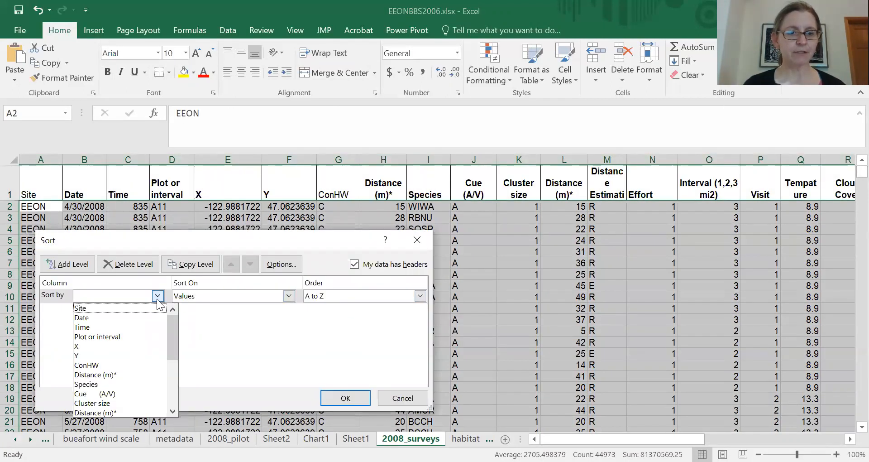
{"action": "left_click", "coordinate": [132, 368]}
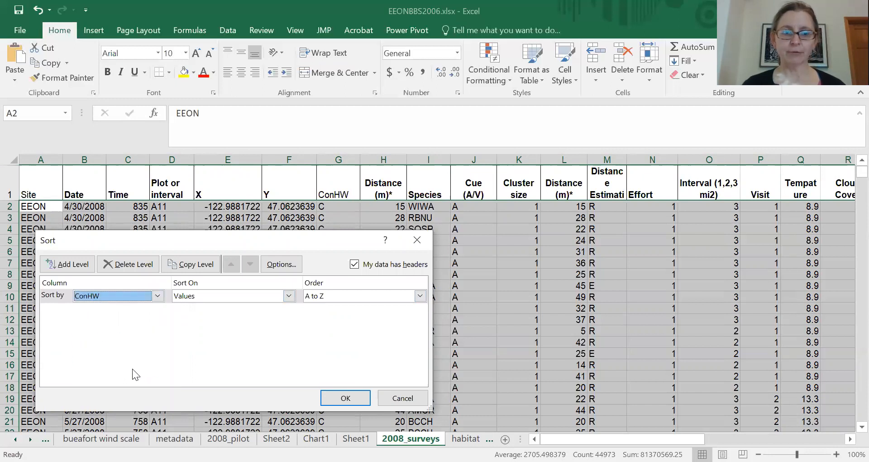
{"action": "left_click", "coordinate": [362, 397]}
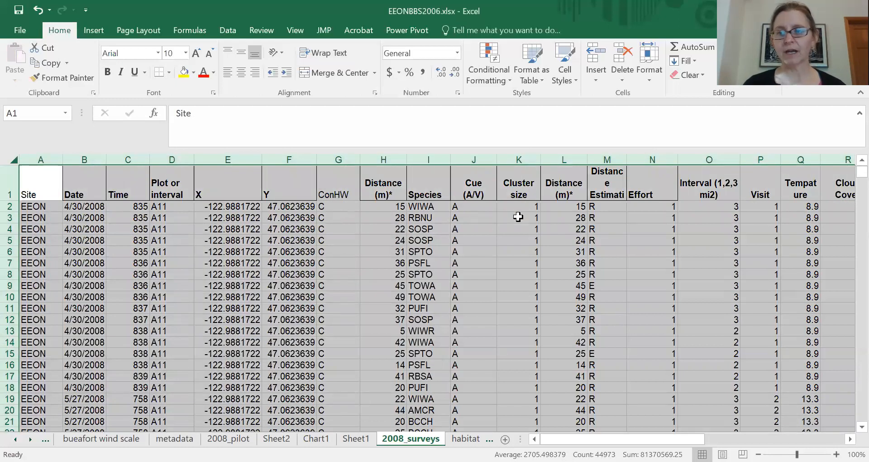
Insert a histogram of the distances in H2:H1219, the rows whose ConHW value is C.
{"action": "mouse_move", "coordinate": [848, 178]}
{"action": "left_mouse_down"}
{"action": "mouse_move", "coordinate": [847, 343]}
{"action": "mouse_move", "coordinate": [849, 168]}
{"action": "left_mouse_up"}
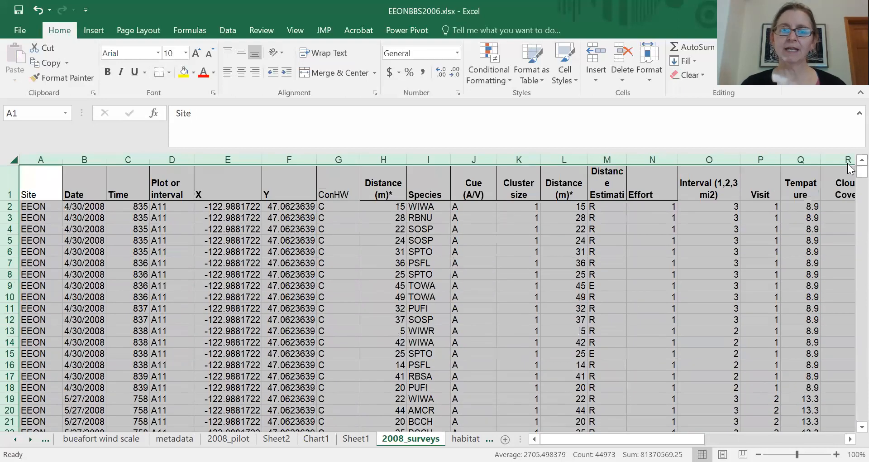
{"action": "left_click", "coordinate": [384, 216]}
{"action": "left_click", "coordinate": [388, 206]}
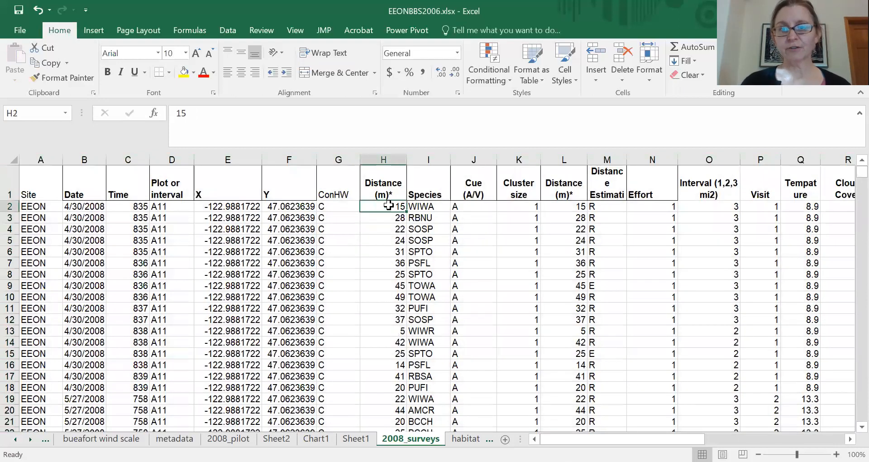
{"action": "left_click_drag", "start_coordinate": [861, 171], "coordinate": [848, 311]}
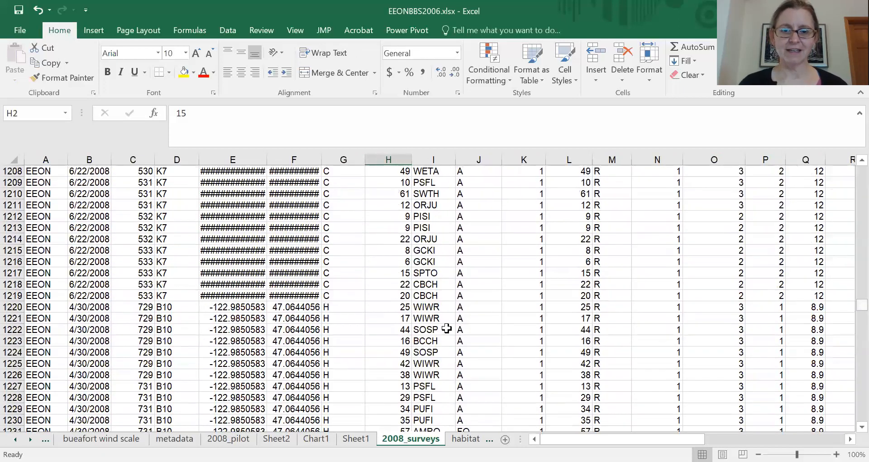
{"action": "left_click", "coordinate": [390, 296], "text": "shift"}
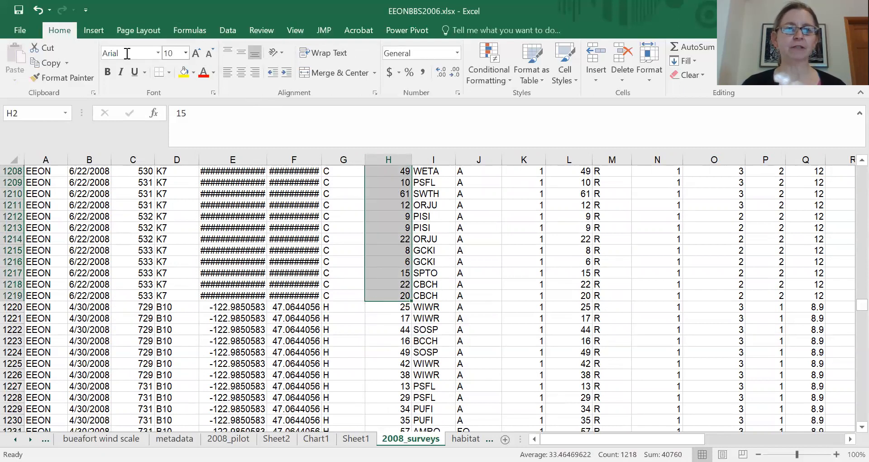
{"action": "left_click", "coordinate": [95, 32]}
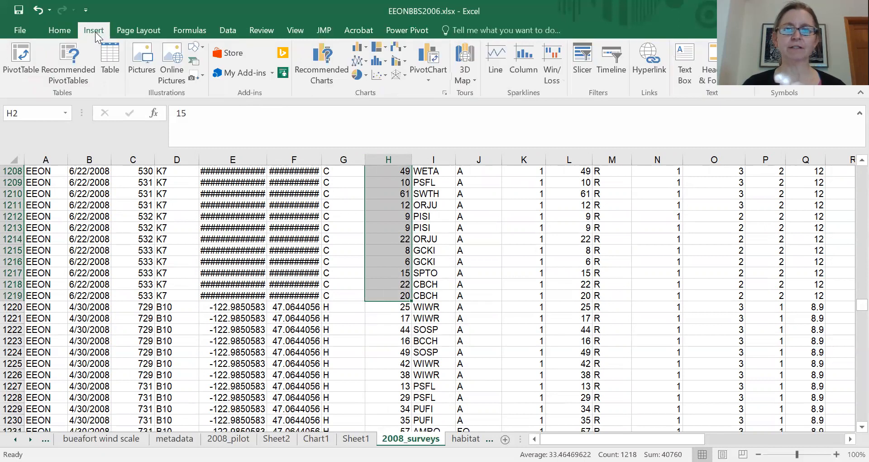
{"action": "left_click", "coordinate": [379, 63]}
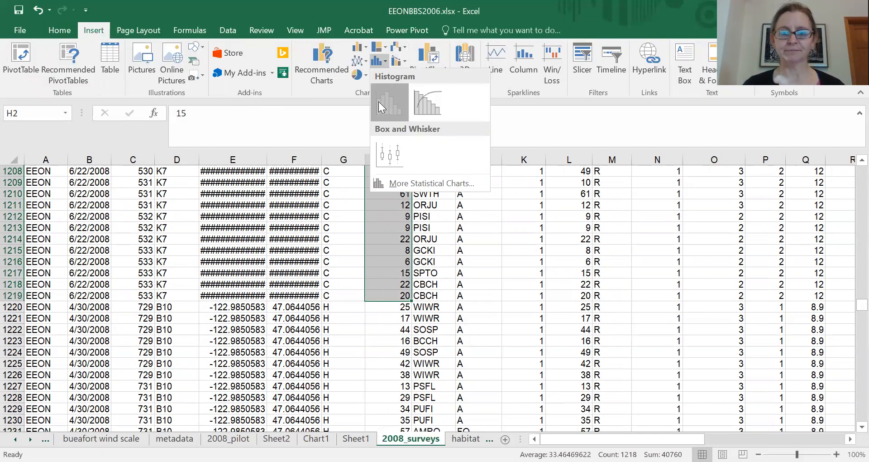
{"action": "left_click", "coordinate": [379, 103]}
Undo the first move of the new histogram and reposition it over columns B to H.
{"action": "left_click_drag", "start_coordinate": [367, 221], "coordinate": [268, 261]}
{"action": "left_click", "coordinate": [38, 10]}
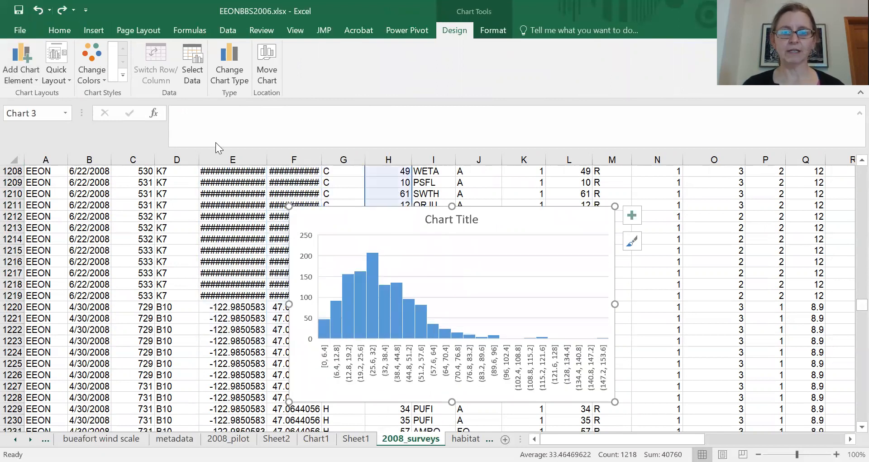
{"action": "left_click_drag", "start_coordinate": [520, 217], "coordinate": [296, 214]}
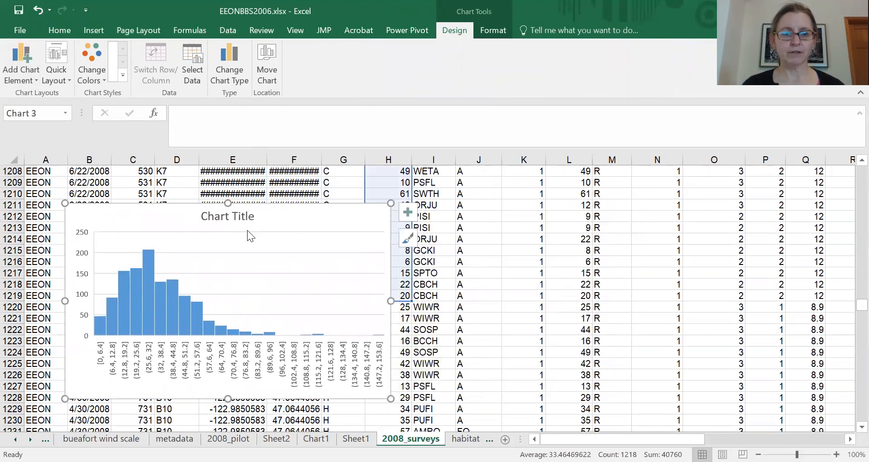
Replace the title of the histogram of ConHW C distances with "conifer".
{"action": "left_click", "coordinate": [251, 217]}
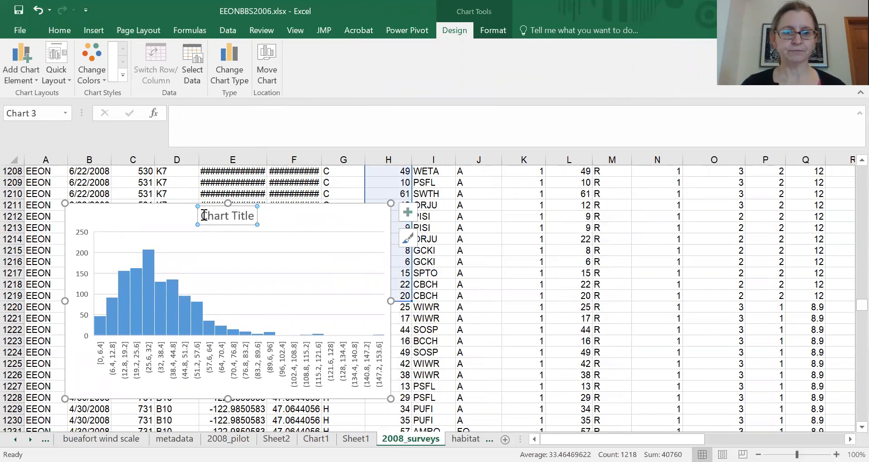
{"action": "left_click_drag", "start_coordinate": [204, 215], "coordinate": [254, 216]}
{"action": "type", "text": "con"}
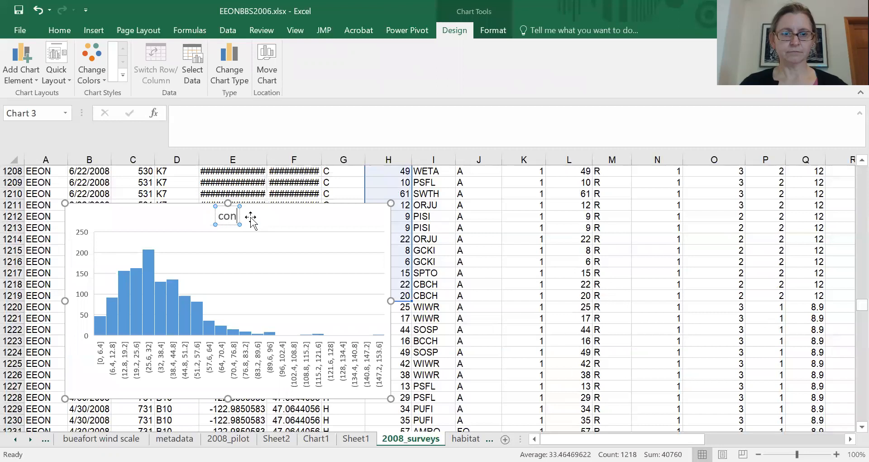
{"action": "type", "text": "ifer"}
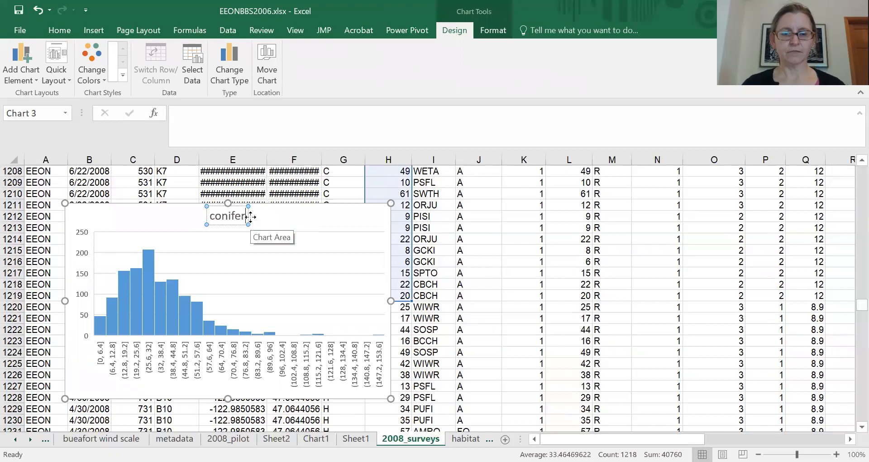
{"action": "left_click", "coordinate": [463, 321]}
Move the conifer histogram off the distance column so that it starts over column L, near row 1209.
{"action": "left_click", "coordinate": [402, 307]}
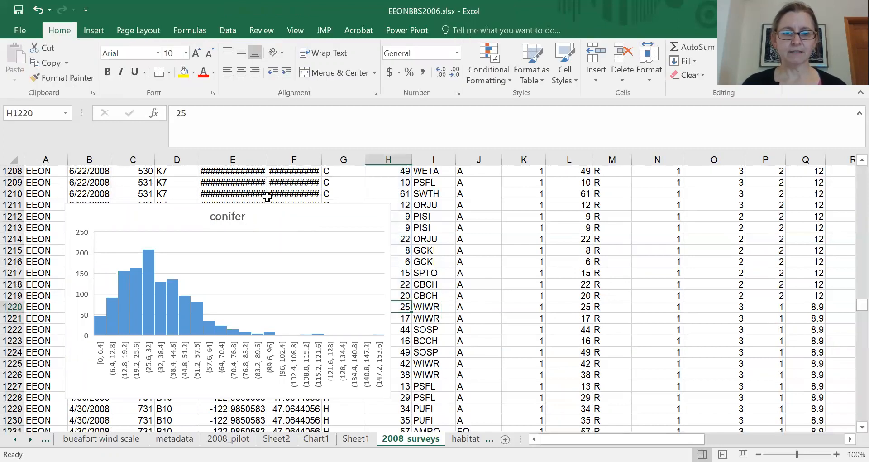
{"action": "left_click_drag", "start_coordinate": [277, 217], "coordinate": [213, 141]}
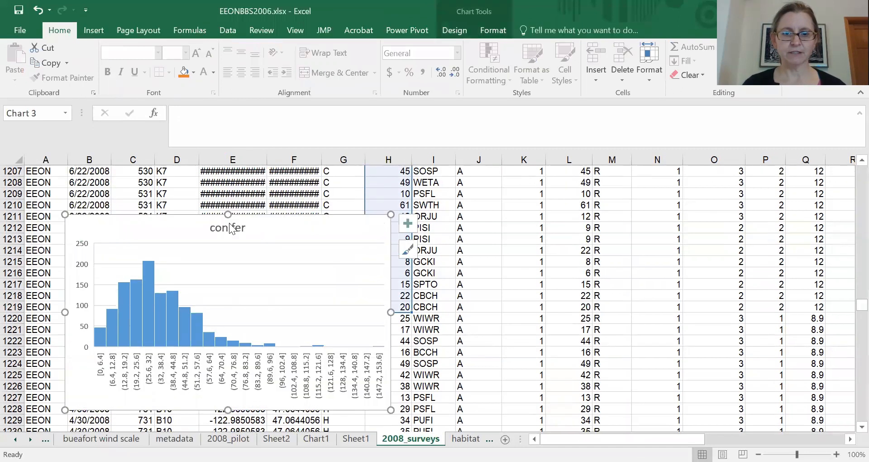
{"action": "left_click_drag", "start_coordinate": [249, 230], "coordinate": [736, 208]}
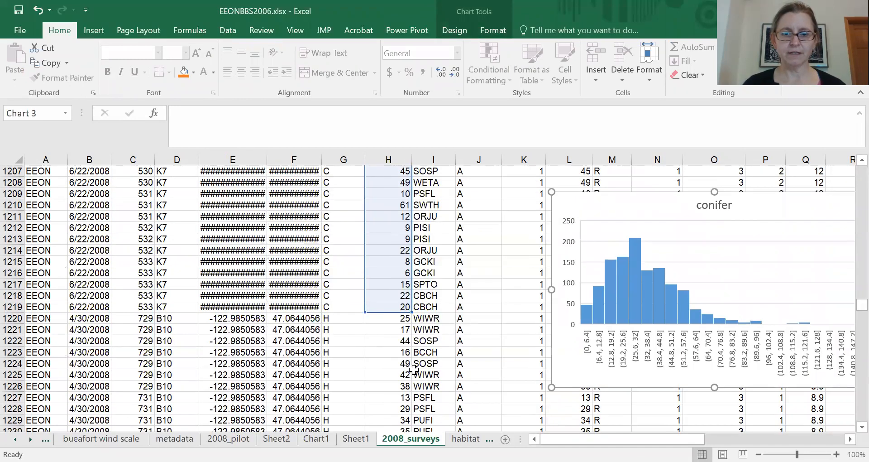
Insert a histogram of the distances in H1220:H2019, the rows whose ConHW value is H.
{"action": "left_click", "coordinate": [380, 321]}
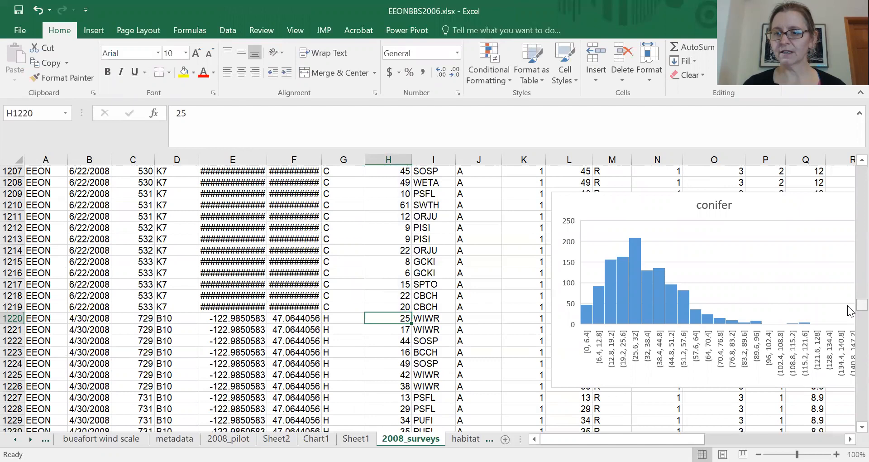
{"action": "left_click_drag", "start_coordinate": [850, 325], "coordinate": [849, 400]}
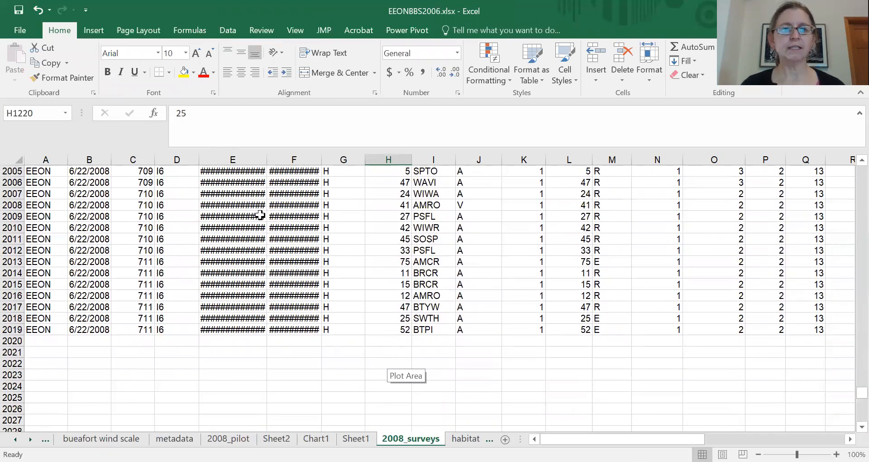
{"action": "left_click", "coordinate": [389, 330], "text": "shift"}
{"action": "left_click", "coordinate": [94, 30]}
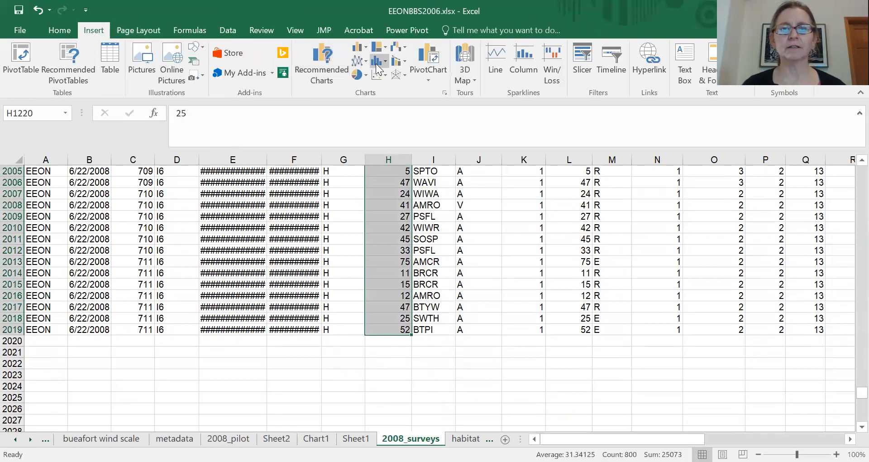
{"action": "left_click", "coordinate": [378, 63]}
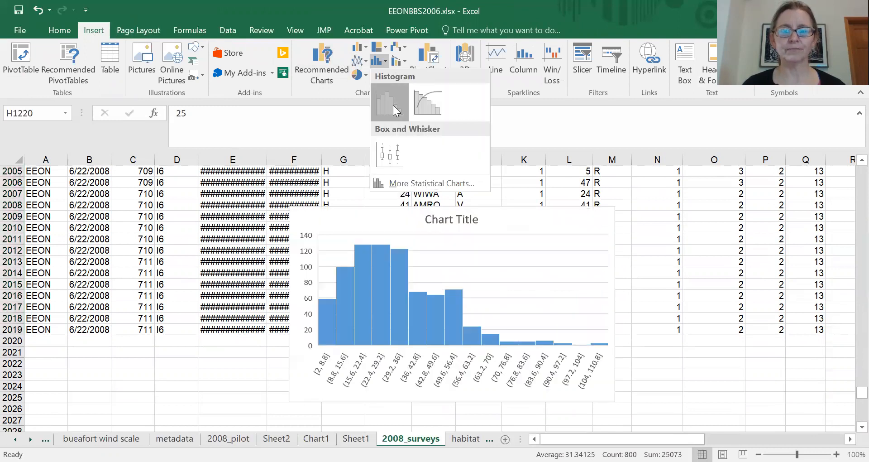
{"action": "left_click", "coordinate": [392, 105]}
Shift the new histogram of ConHW H distances sideways and replace its title with "Hardwoods".
{"action": "left_click_drag", "start_coordinate": [501, 226], "coordinate": [577, 216]}
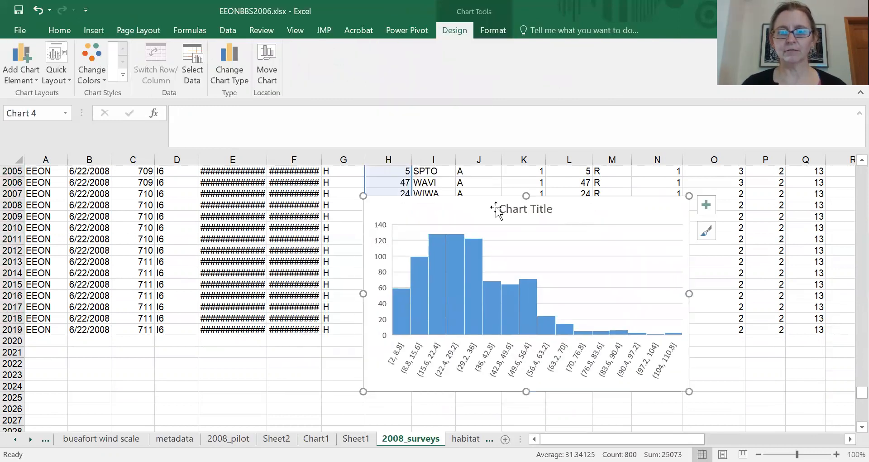
{"action": "left_click", "coordinate": [501, 209]}
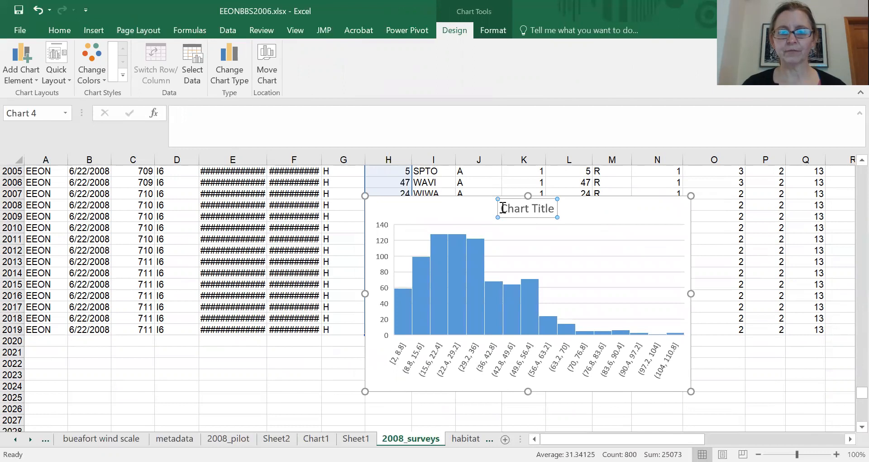
{"action": "left_click_drag", "start_coordinate": [501, 208], "coordinate": [552, 209]}
{"action": "type", "text": "Hard"}
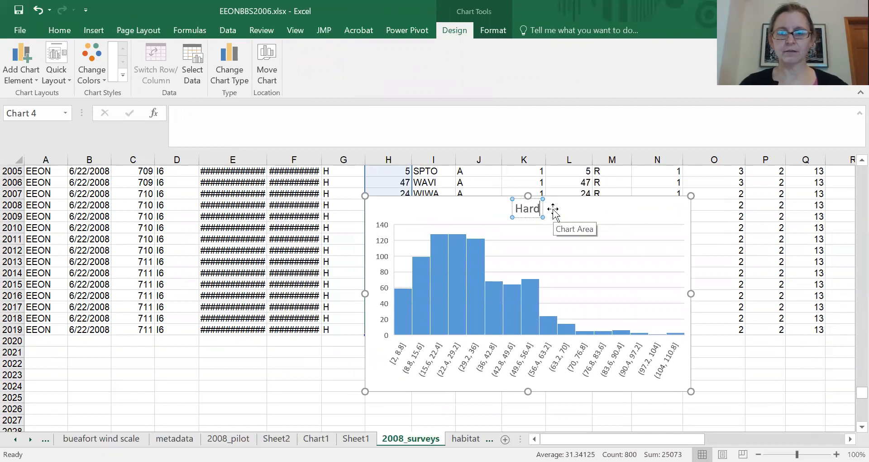
{"action": "type", "text": "woods"}
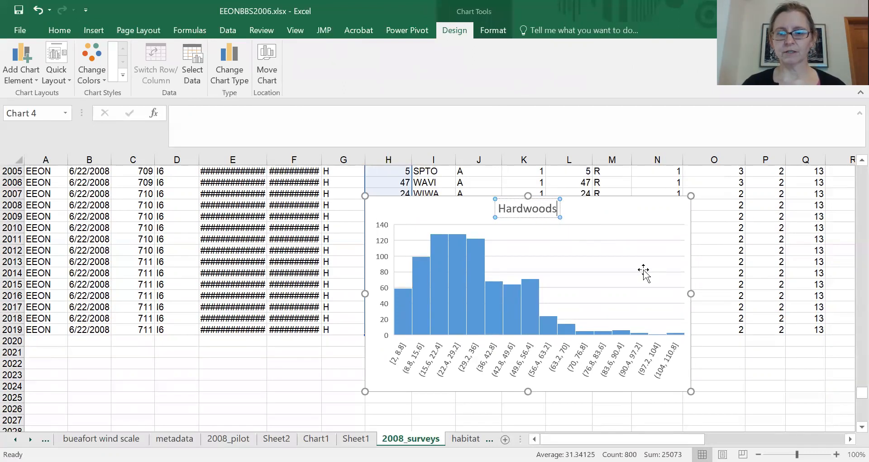
{"action": "left_click", "coordinate": [708, 386]}
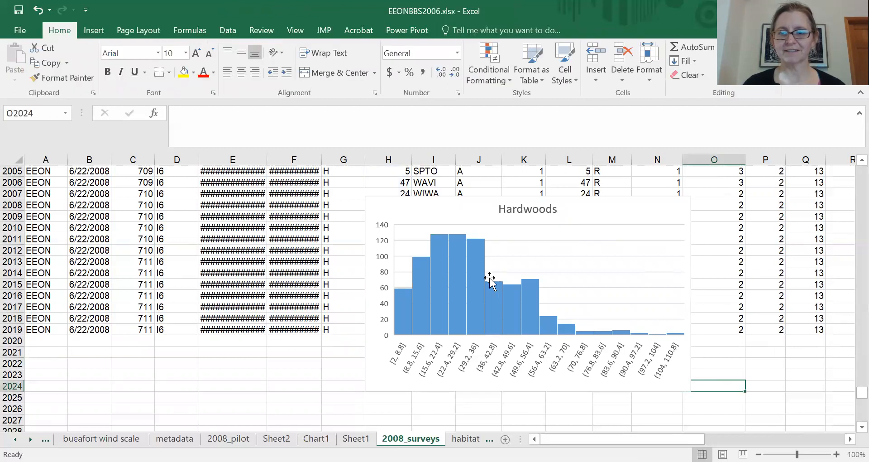
Try to move the Hardwoods histogram in stages up the 2008_surveys sheet toward the conifer histogram.
{"action": "left_click", "coordinate": [548, 252]}
{"action": "left_click", "coordinate": [446, 206]}
{"action": "left_click_drag", "start_coordinate": [433, 211], "coordinate": [525, 182]}
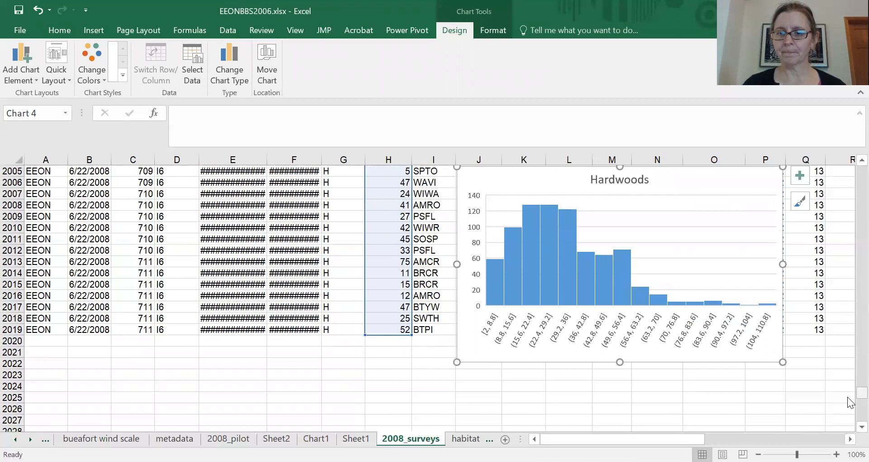
{"action": "scroll", "coordinate": [696, 312], "scroll_direction": "up", "scroll_amount": 3}
{"action": "left_click_drag", "start_coordinate": [701, 285], "coordinate": [722, 185]}
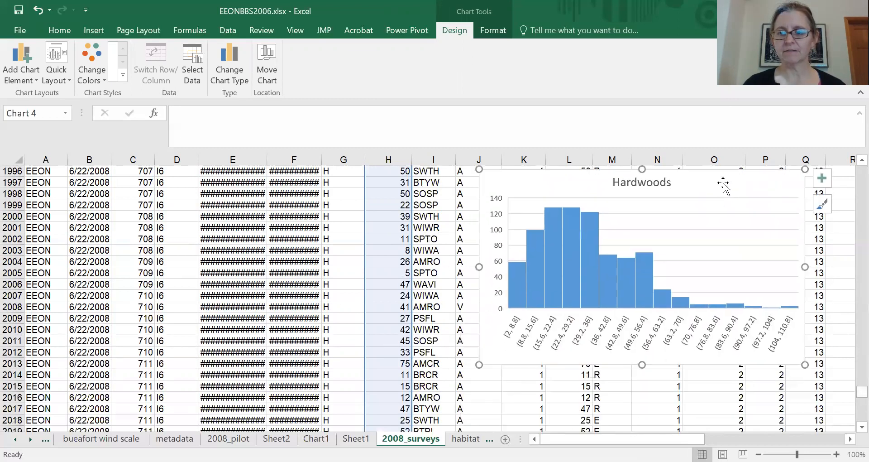
{"action": "left_click_drag", "start_coordinate": [861, 391], "coordinate": [861, 389]}
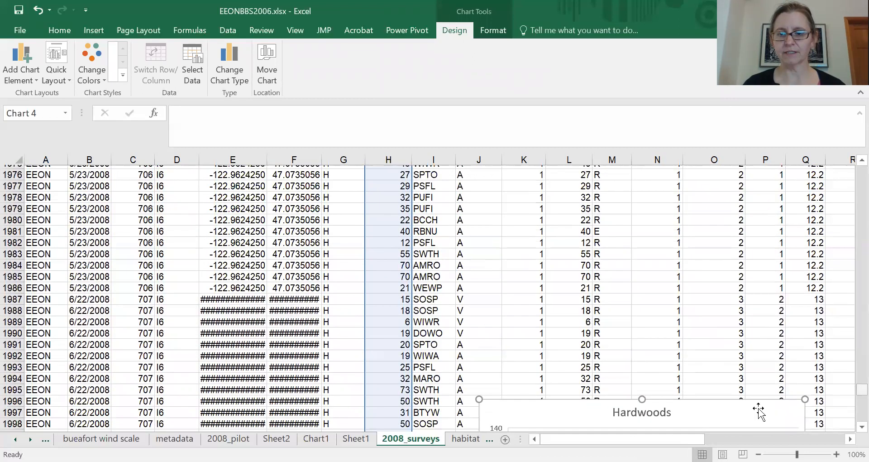
{"action": "left_click_drag", "start_coordinate": [704, 394], "coordinate": [721, 174]}
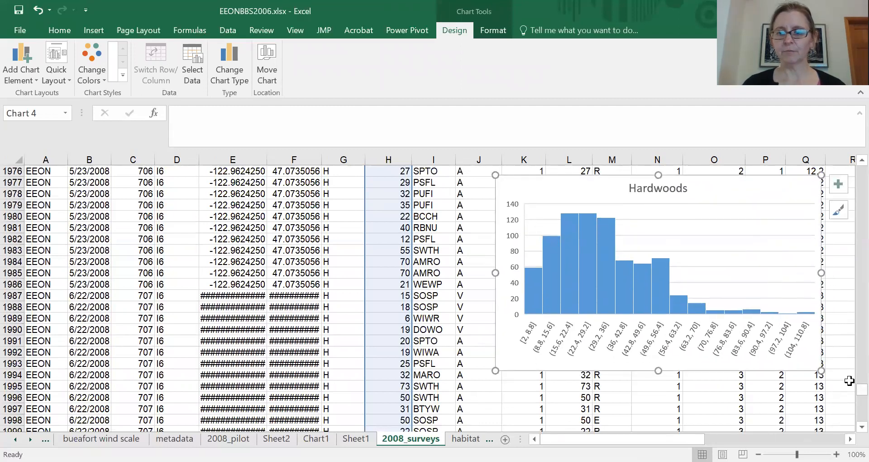
{"action": "scroll", "coordinate": [815, 390], "scroll_direction": "up", "scroll_amount": 7}
{"action": "left_click_drag", "start_coordinate": [747, 417], "coordinate": [771, 191]}
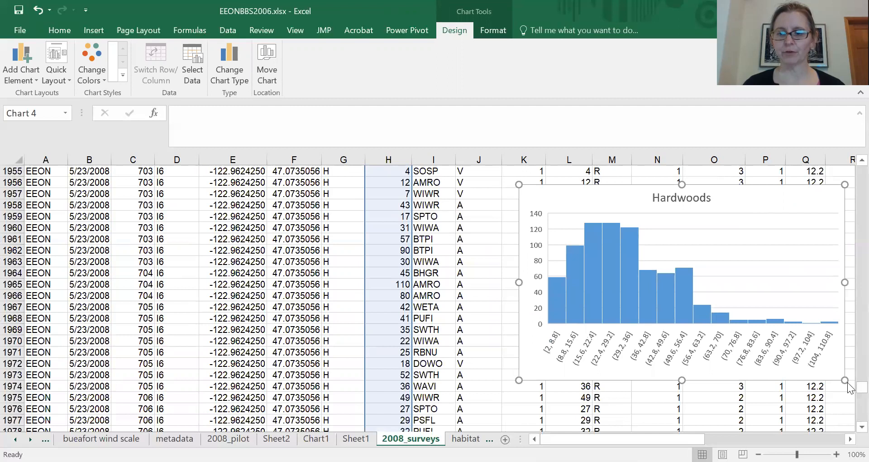
{"action": "left_click_drag", "start_coordinate": [861, 389], "coordinate": [860, 388]}
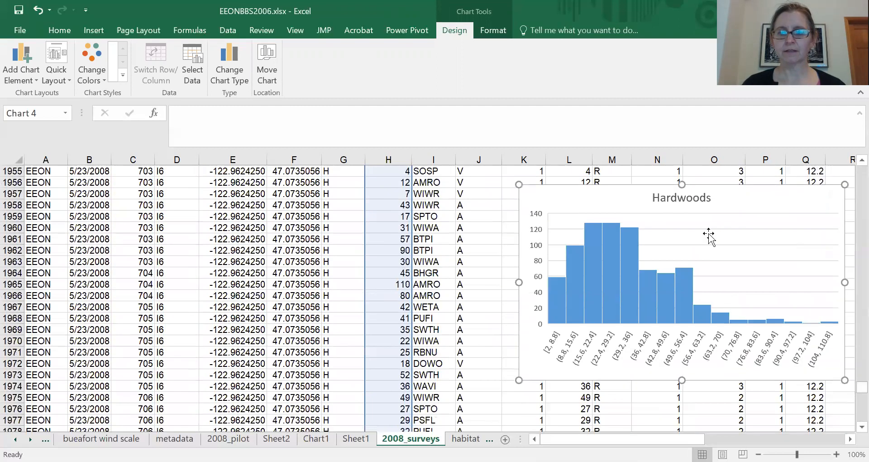
{"action": "left_click_drag", "start_coordinate": [718, 196], "coordinate": [733, 177]}
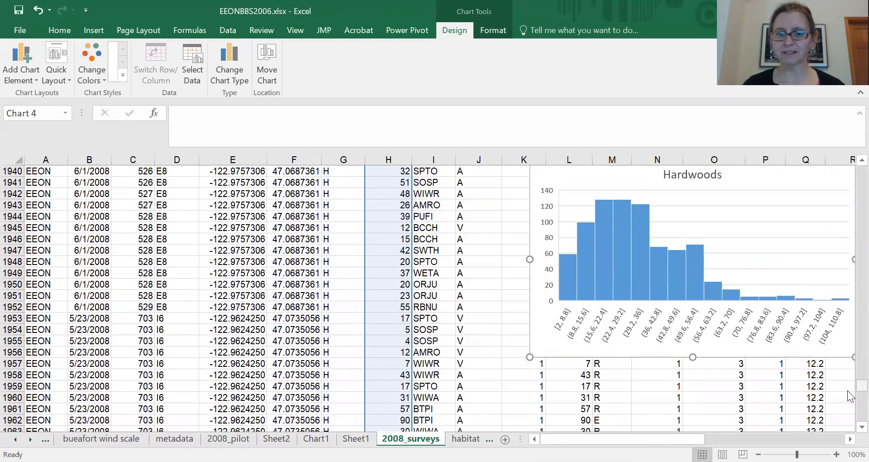
{"action": "scroll", "coordinate": [842, 396], "scroll_direction": "up", "scroll_amount": 4}
{"action": "left_click_drag", "start_coordinate": [739, 321], "coordinate": [733, 162]}
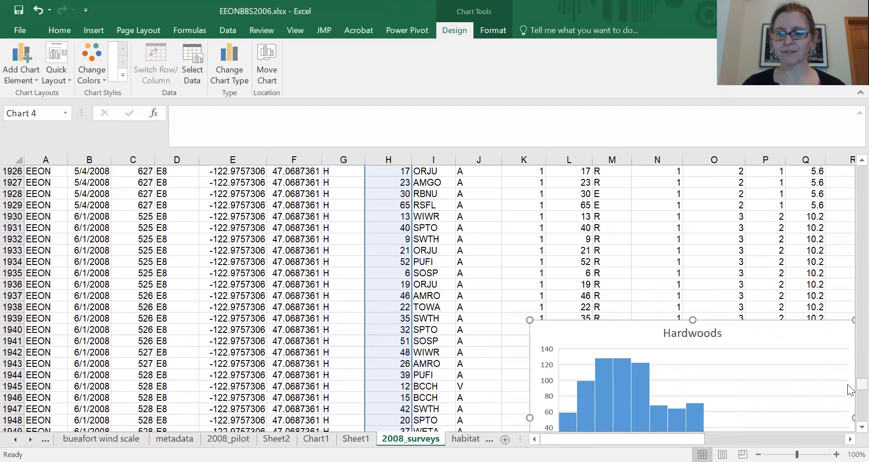
{"action": "scroll", "coordinate": [769, 422], "scroll_direction": "up", "scroll_amount": 3}
{"action": "left_click_drag", "start_coordinate": [770, 422], "coordinate": [717, 215]}
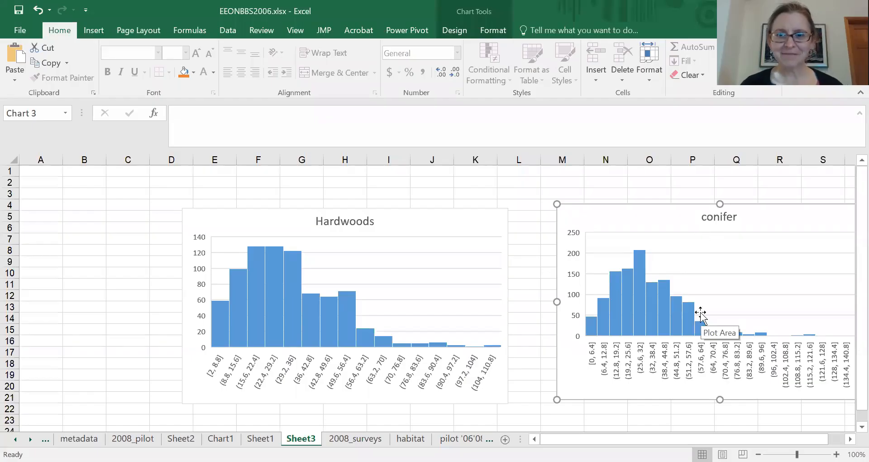
Arrange the histograms side by side on Sheet3 for comparison, Hardwoods over columns B to I and conifer over columns J to Q.
{"action": "left_click_drag", "start_coordinate": [455, 225], "coordinate": [347, 226]}
{"action": "left_click_drag", "start_coordinate": [602, 217], "coordinate": [469, 224]}
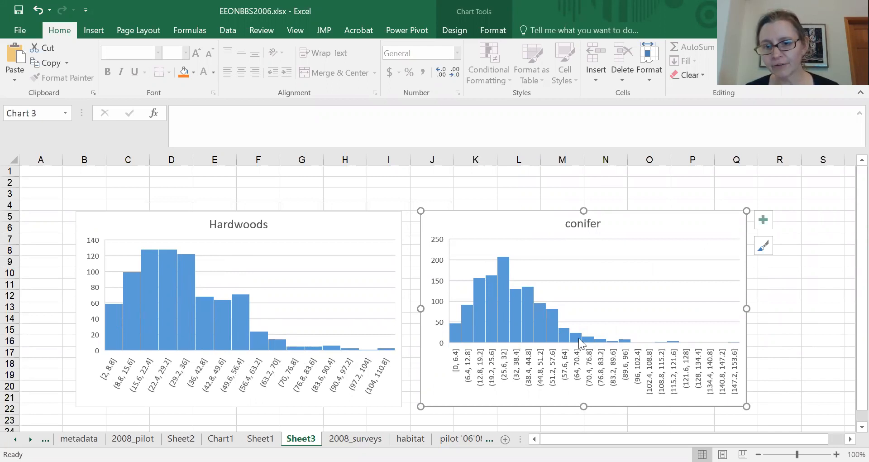
{"action": "mouse_move", "coordinate": [601, 340]}
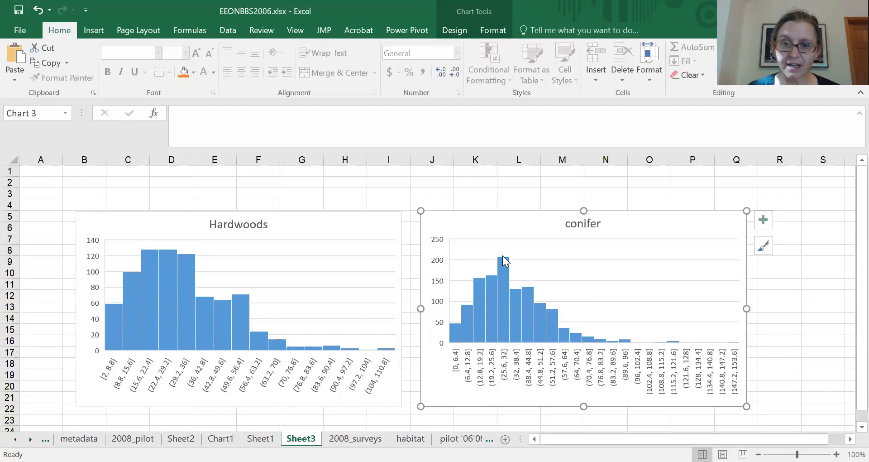
{"action": "mouse_move", "coordinate": [502, 259]}
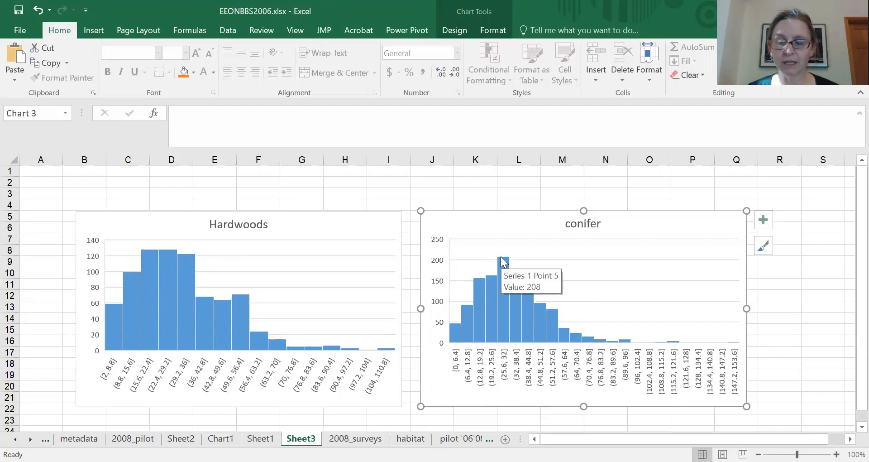